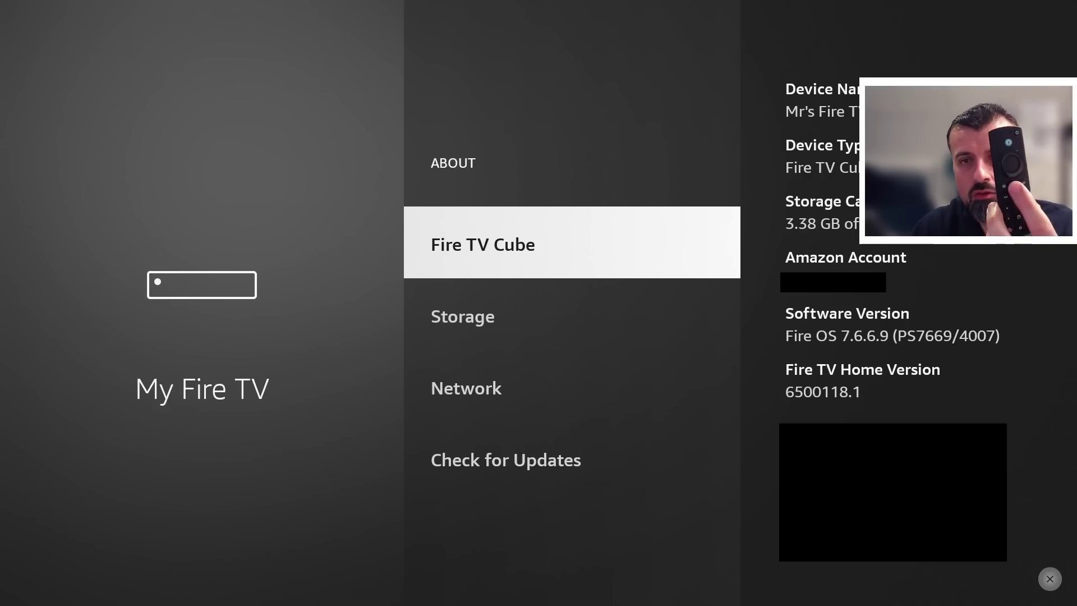
Return home, which now opens Wolf Launcher, and browse its first app tiles.
key(Home)
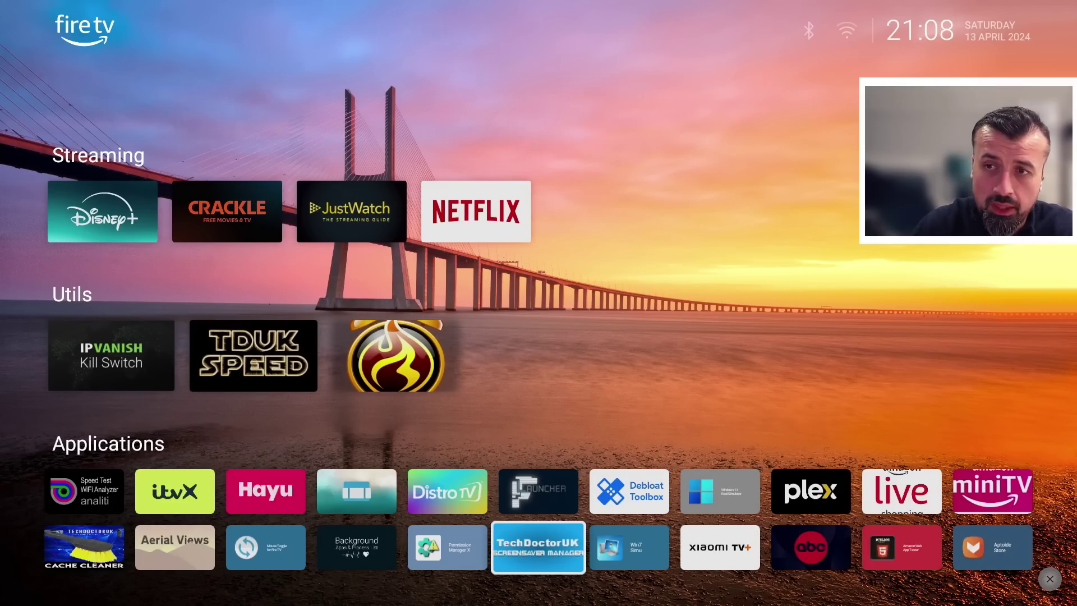
key(Up)
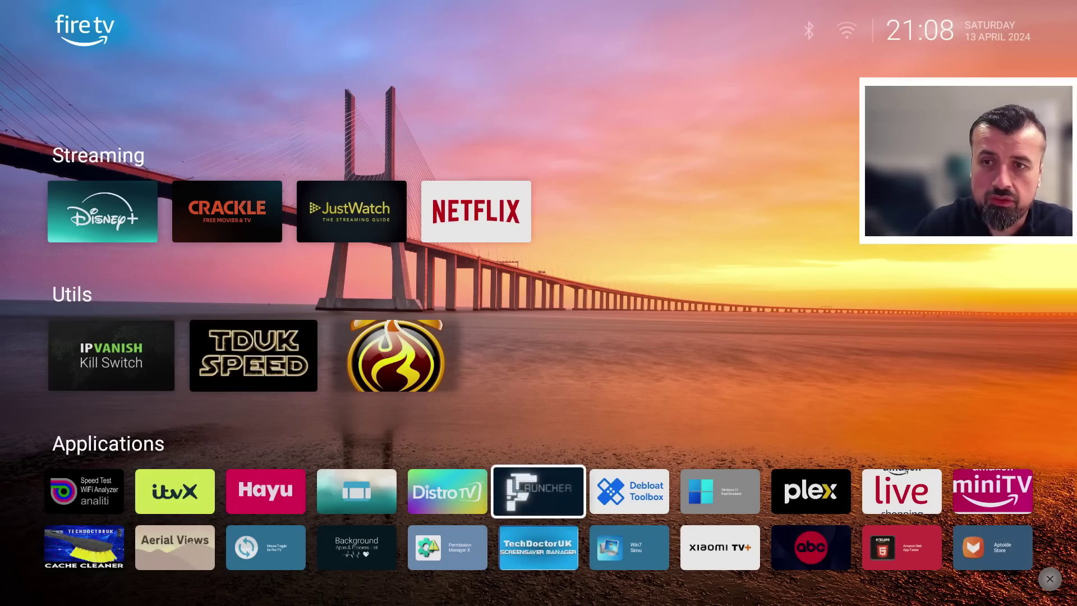
key(Up)
key(Down)
key(Down)
key(Left)
key(Left)
key(Left)
key(Left)
key(Left)
key(Left)
key(Left)
key(Left)
key(Left)
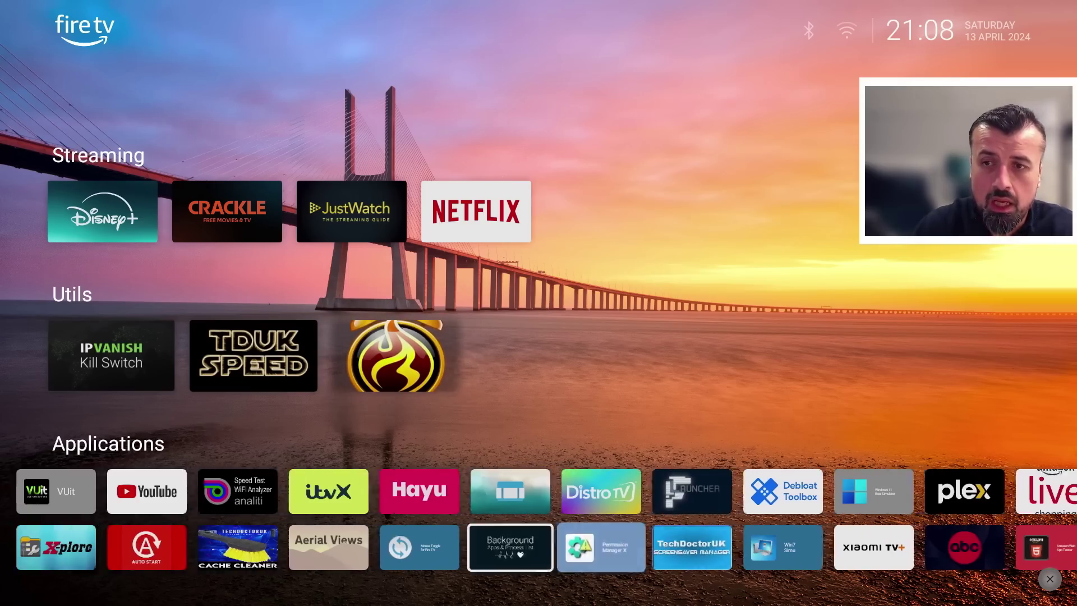
Move between the Streaming row and the Applications rows, browsing along each.
key(Up)
key(Up)
key(Up)
key(Up)
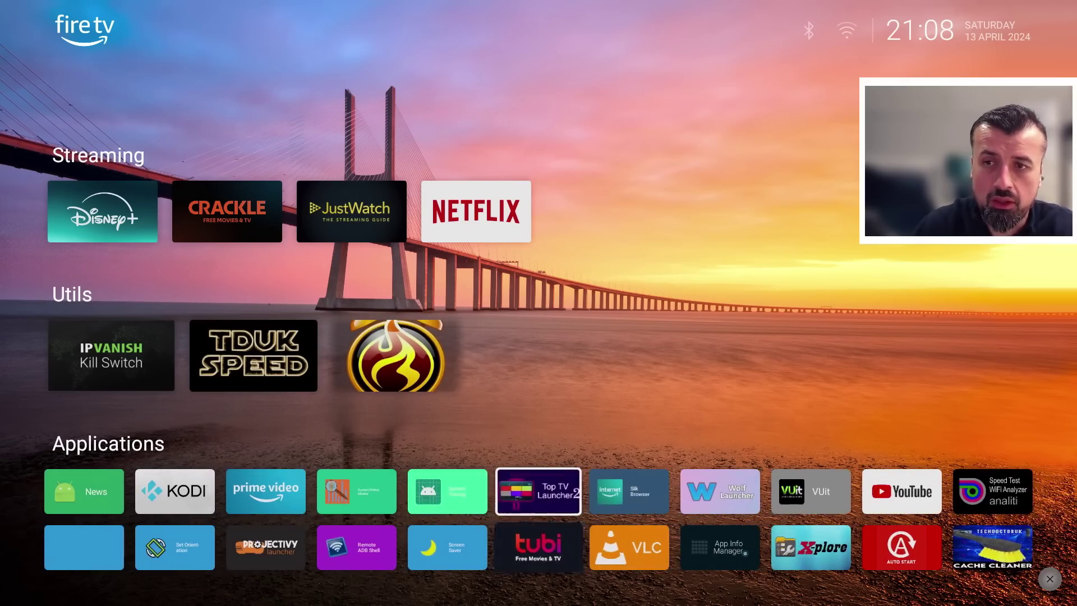
key(Down)
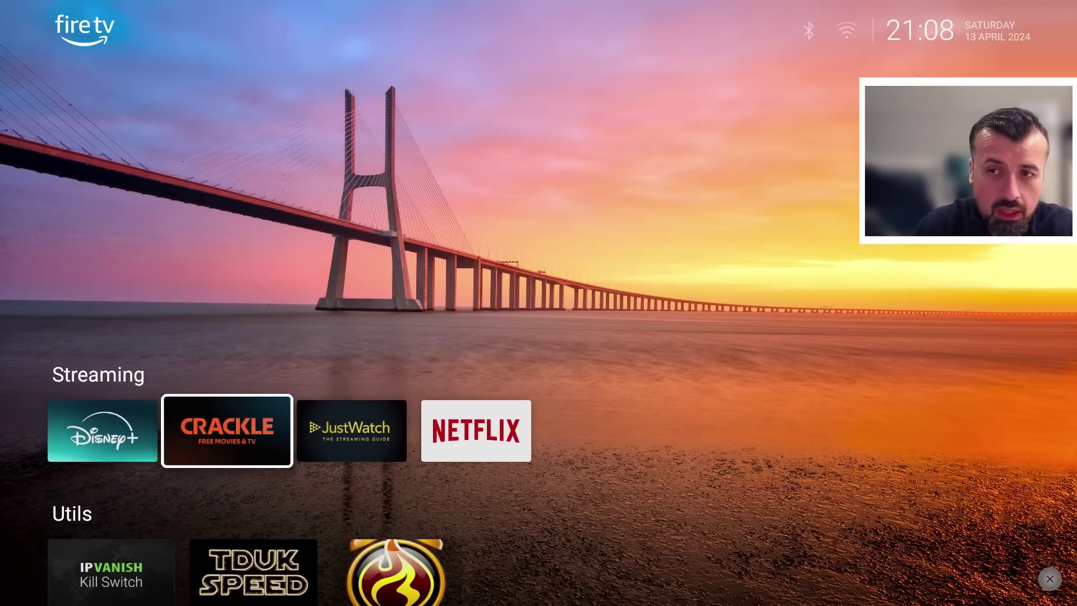
key(Down)
key(Down)
key(Down)
key(Left)
key(Left)
key(Left)
key(Left)
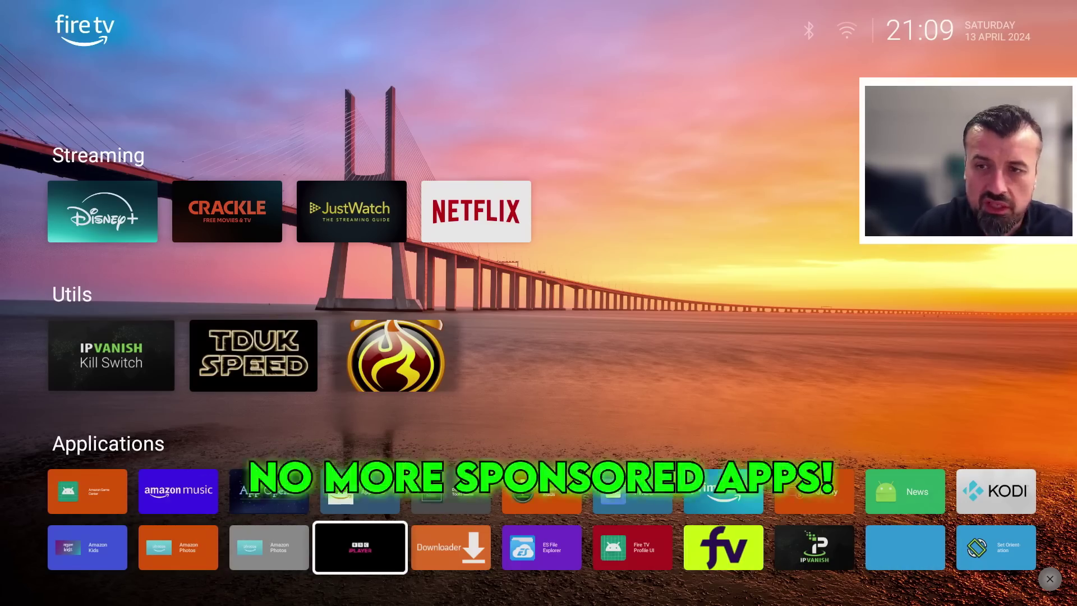
key(Left)
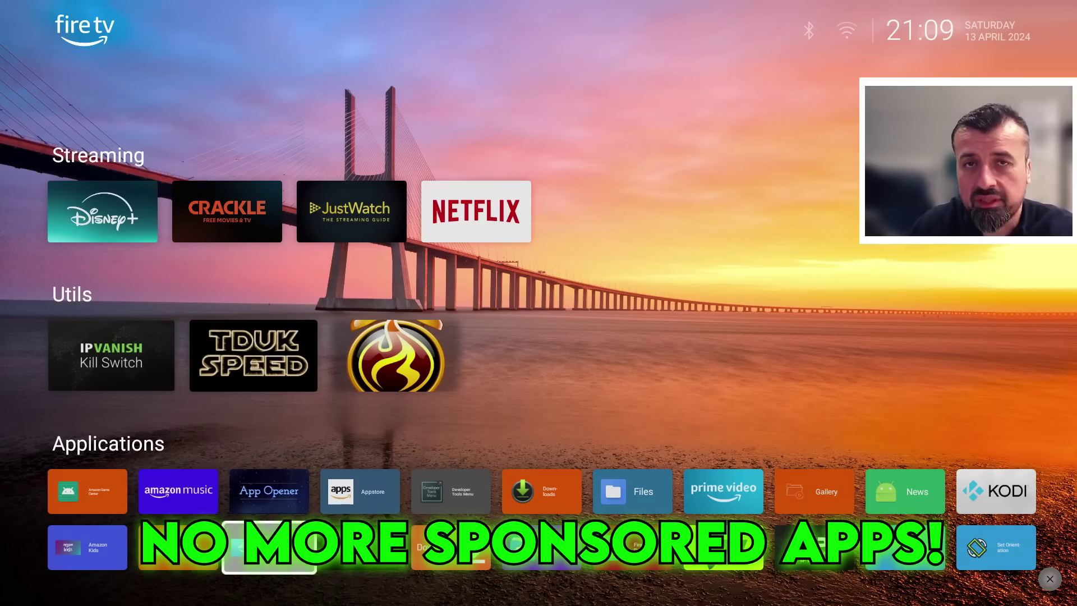
key(Left)
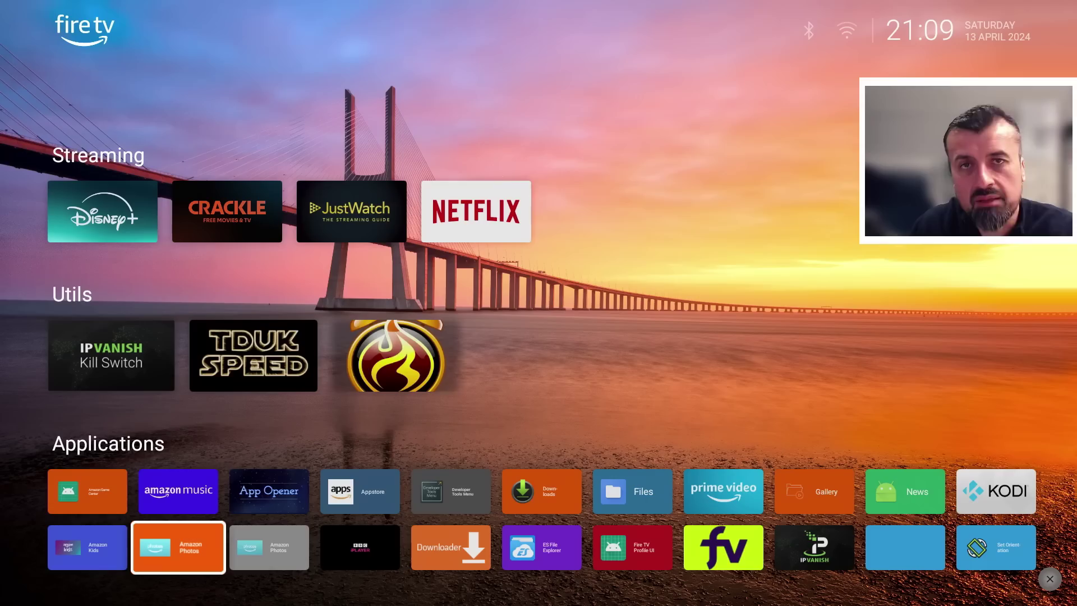
key(Up)
key(Up)
key(Up)
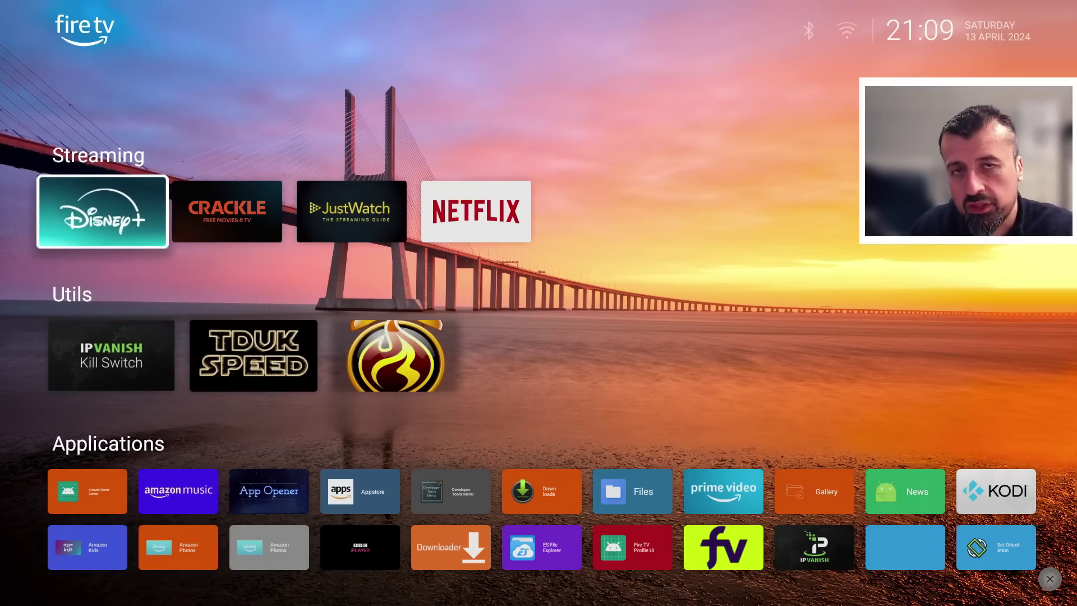
key(Down)
key(Down)
key(Right)
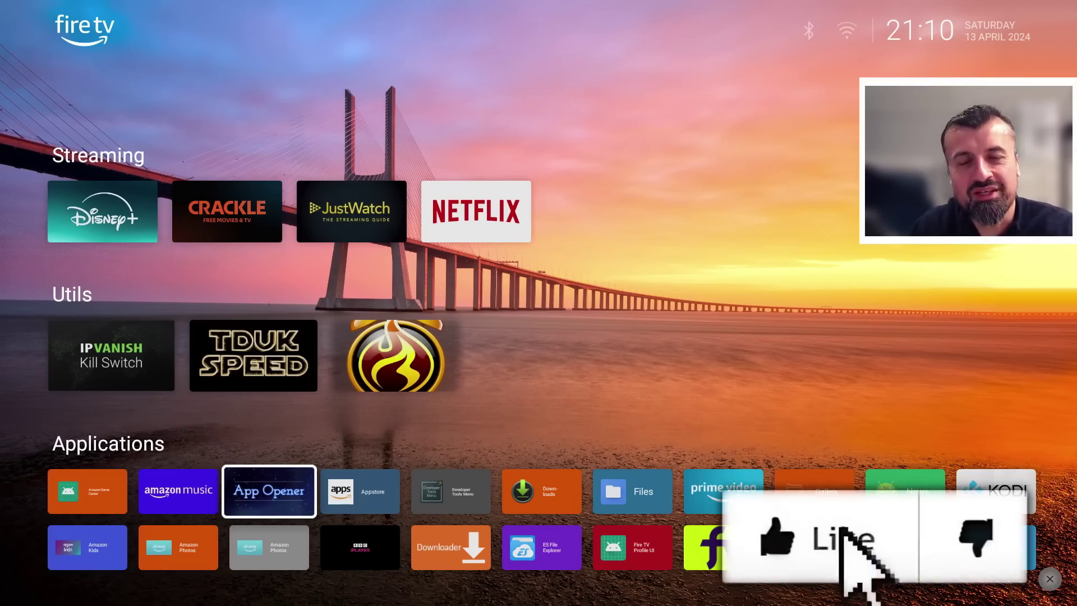
Subscribe to TechDoctorUK and set its bell to All notifications.
key(Down)
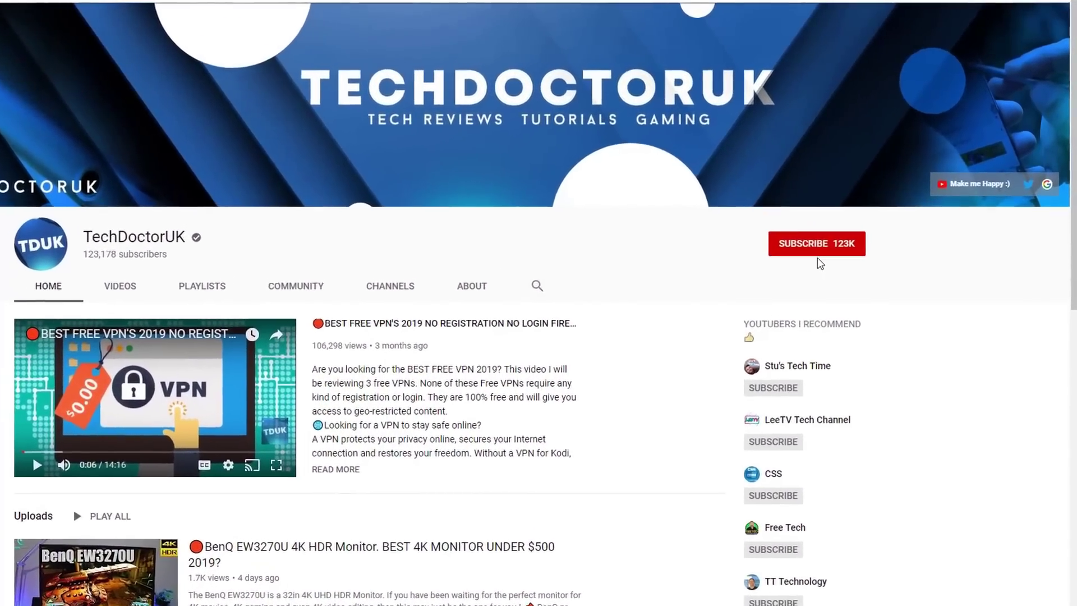
click(818, 247)
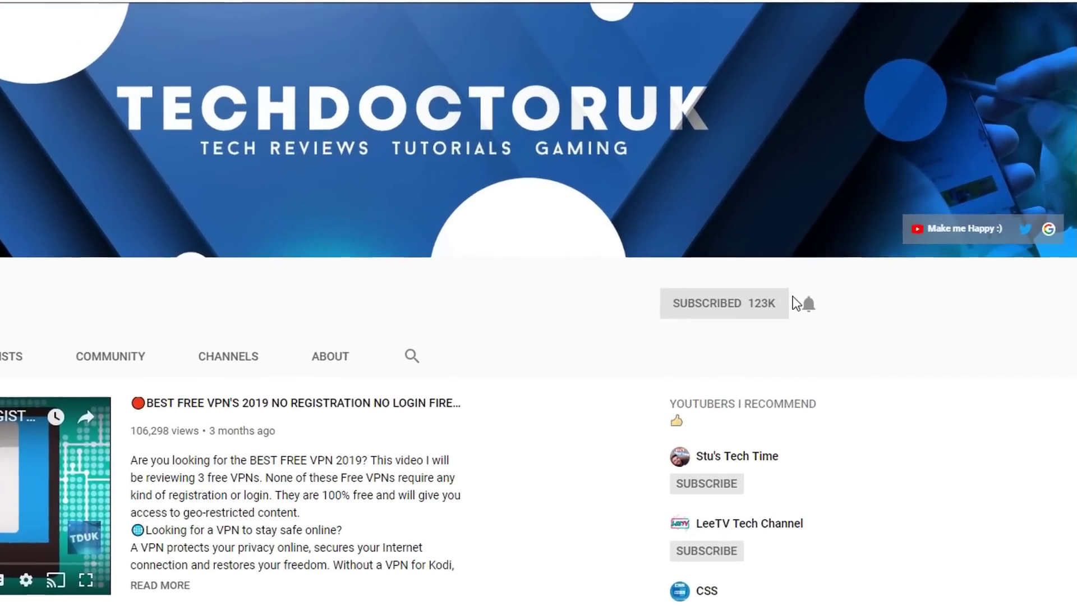
click(808, 305)
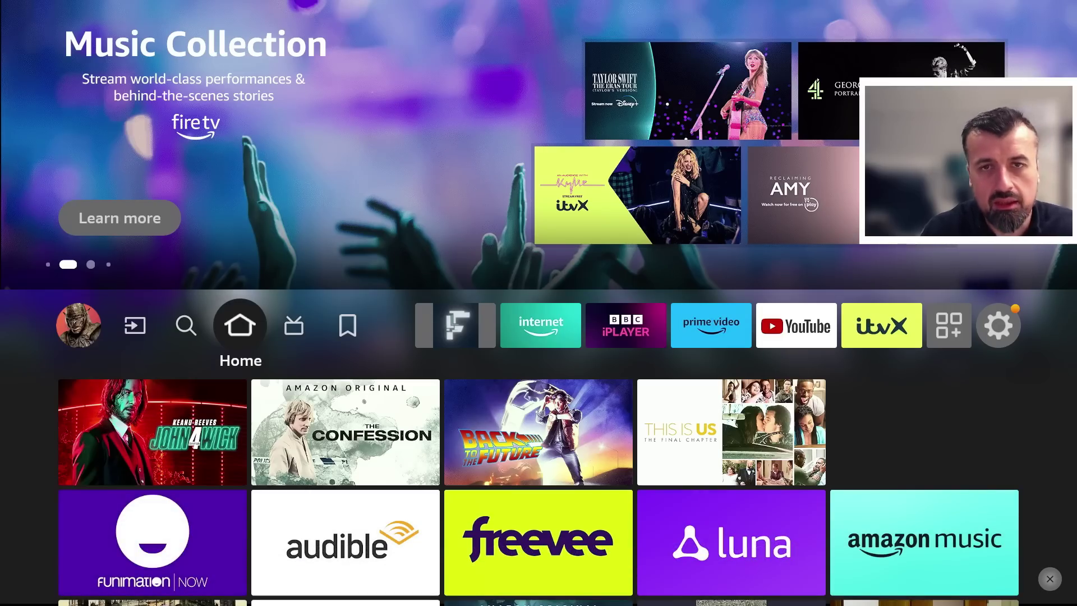
Move down to Recently used apps, go right to Downloader and launch it.
key(Down)
key(Down)
key(Down)
key(Down)
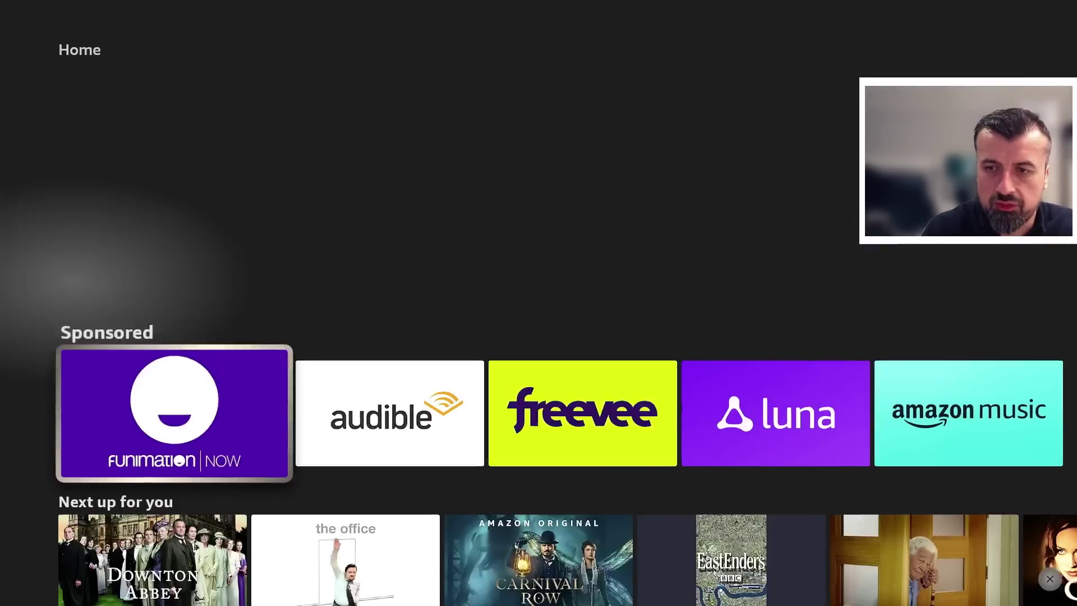
key(Right)
key(Right)
key(Right)
key(Right)
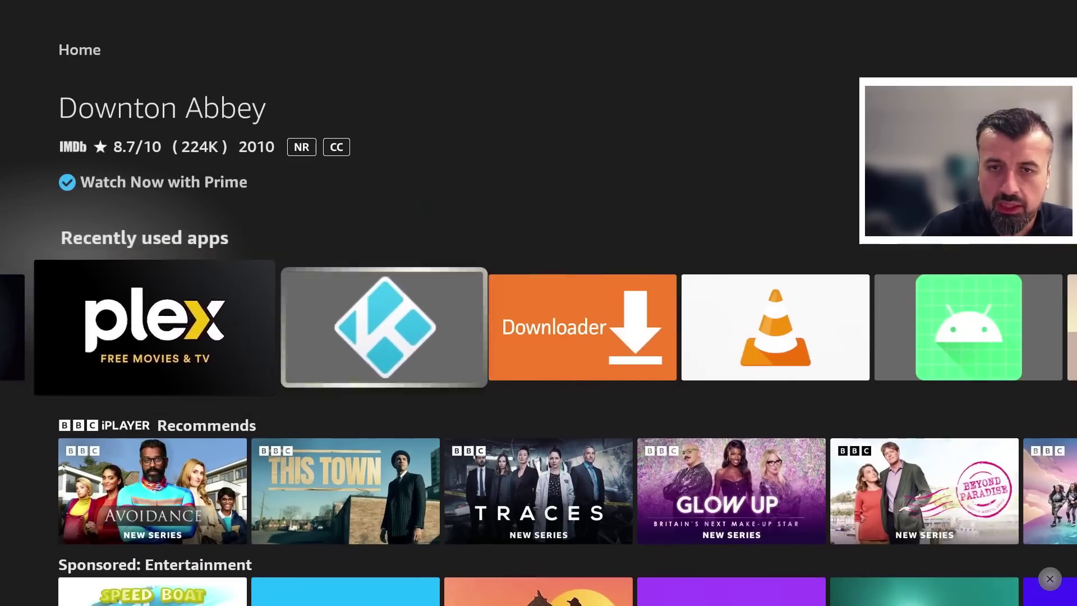
key(Right)
key(Return)
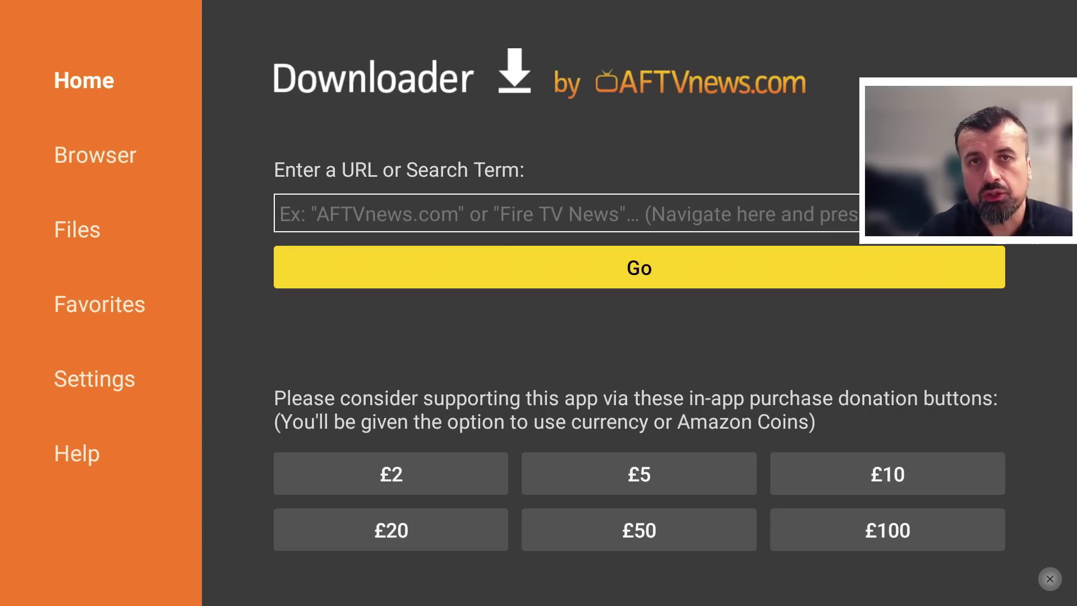
Open the URL field's keyboard and begin keying in the short code 53402.
key(Up)
key(Return)
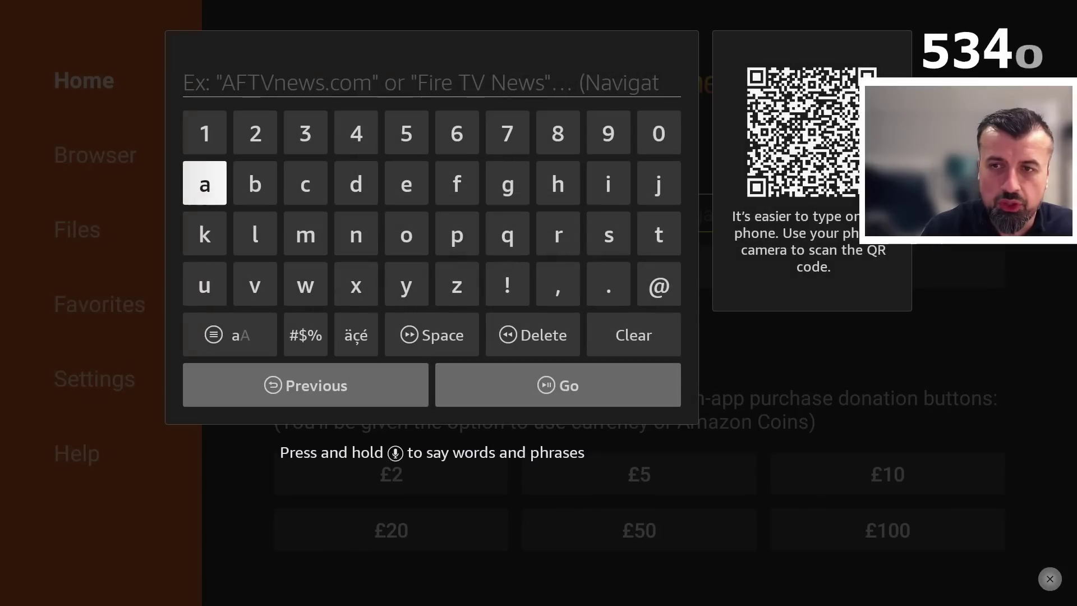
key(Up)
key(Right)
key(Right)
key(Right)
key(Return)
key(Left)
key(Left)
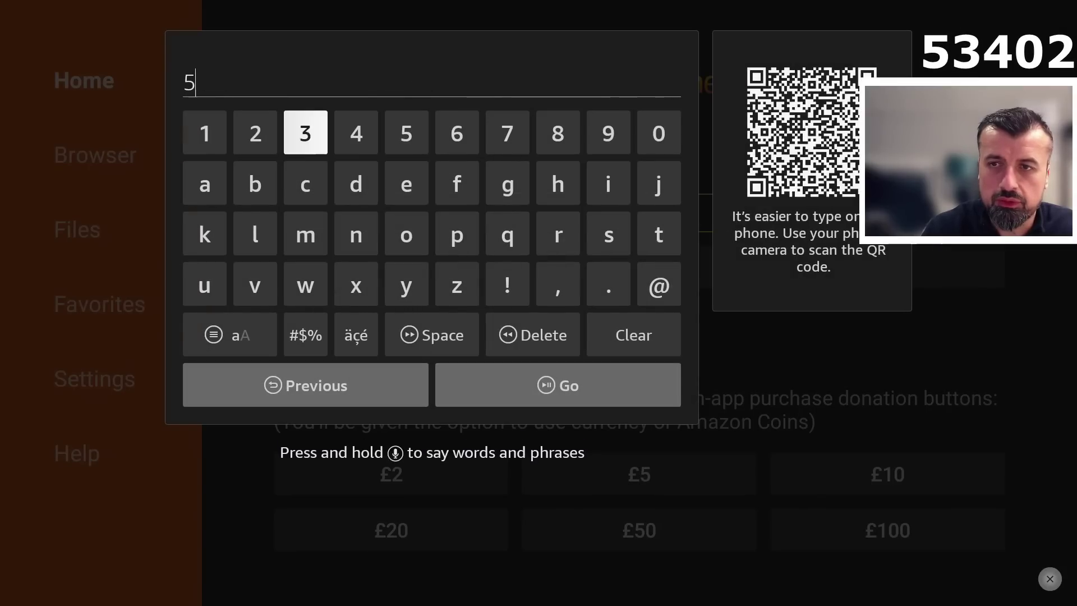
key(Return)
key(Right)
key(Return)
key(Left)
key(Left)
key(Left)
key(Left)
Finish entering 53402 and submit it with Go to load techdoctoruk.com.
key(Return)
key(Right)
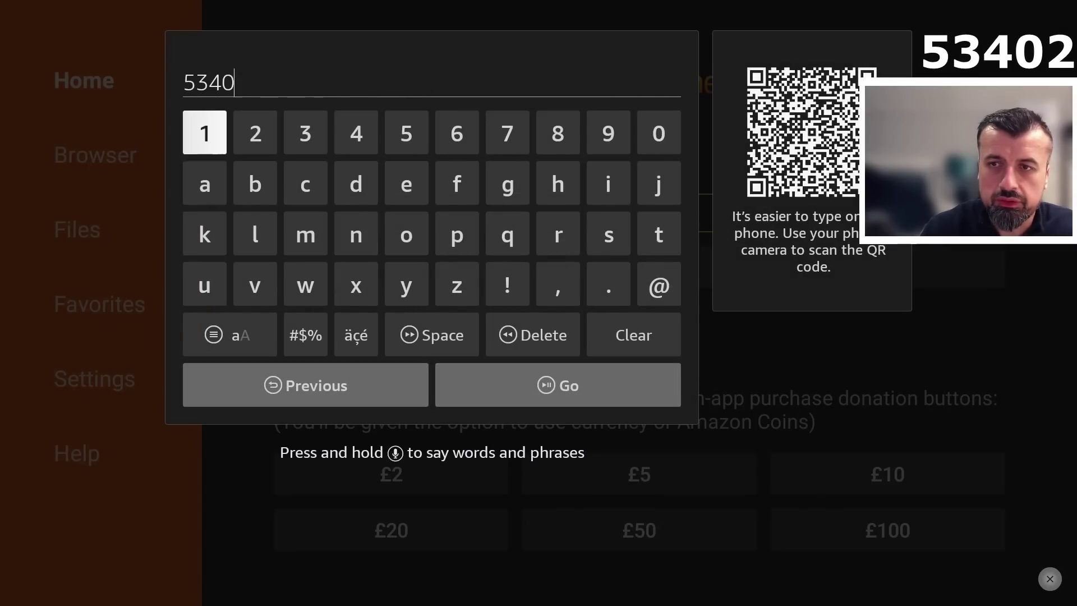
key(Right)
key(Return)
key(Down)
key(Down)
key(Down)
key(Down)
key(Down)
key(Right)
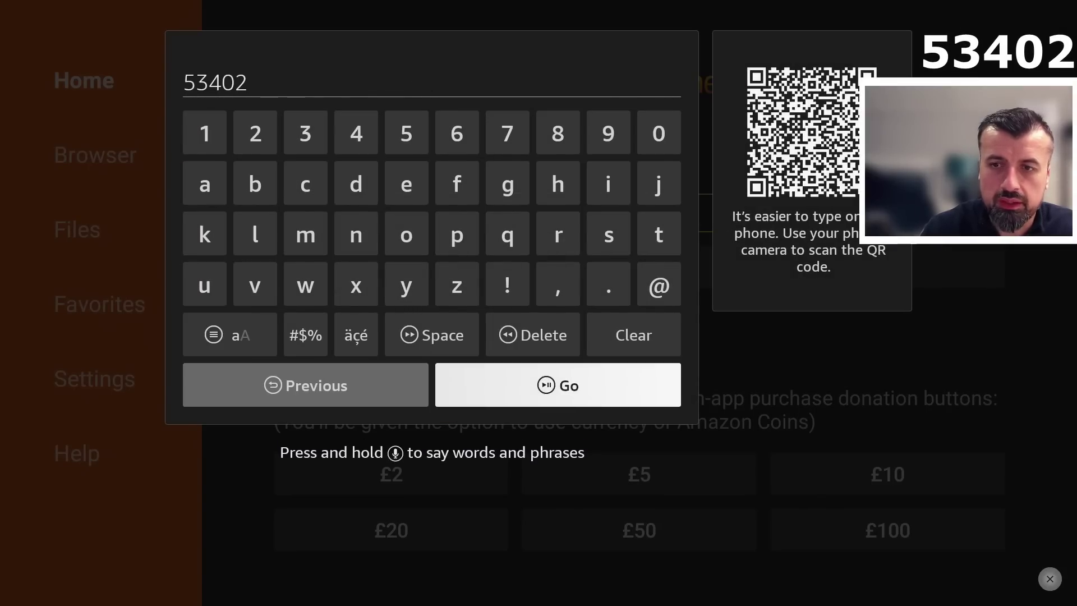
key(Return)
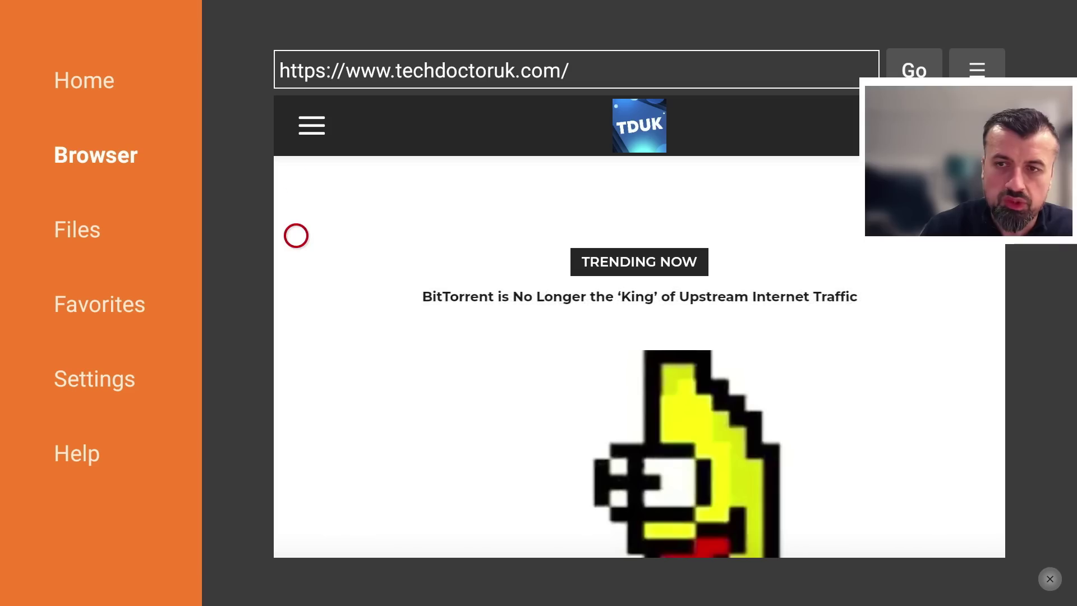
Open the Custom Launcher Firestick / Android TV article from the site menu and scroll to Software Needed.
click(296, 117)
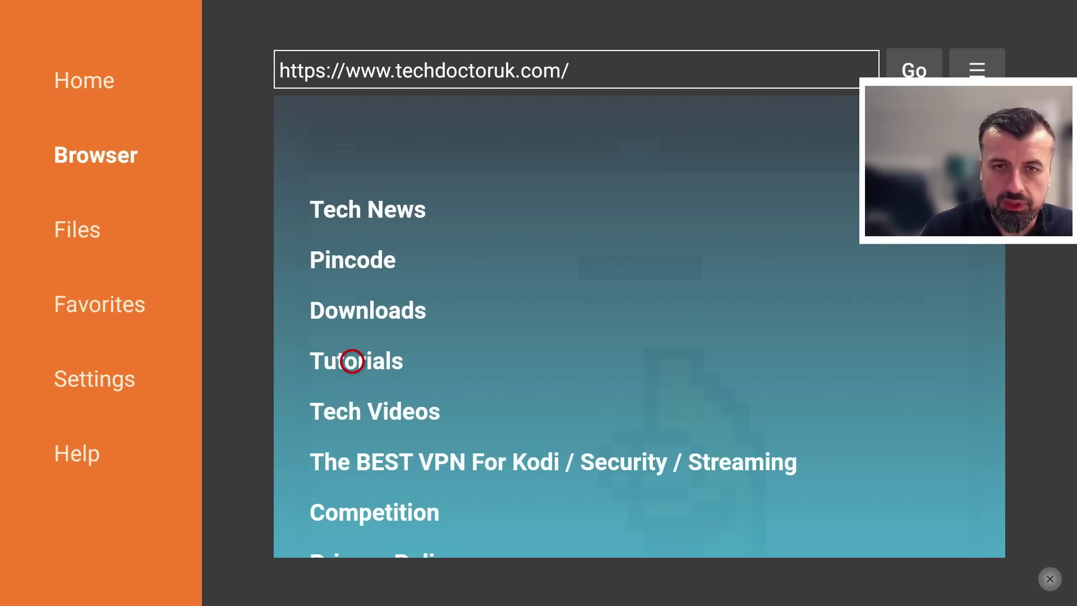
click(352, 361)
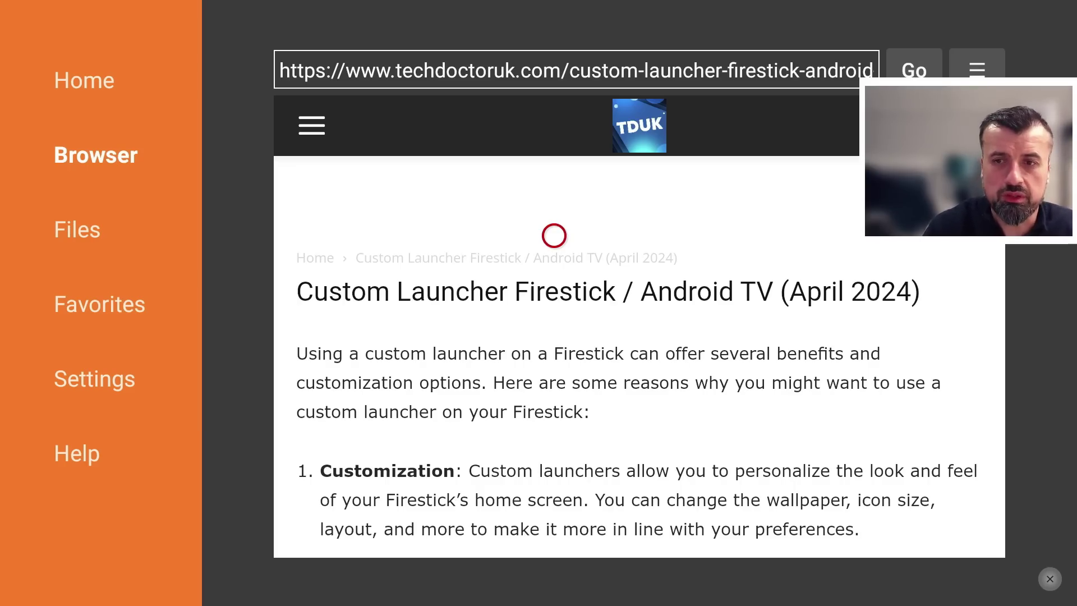
scroll(554, 515, down, 10)
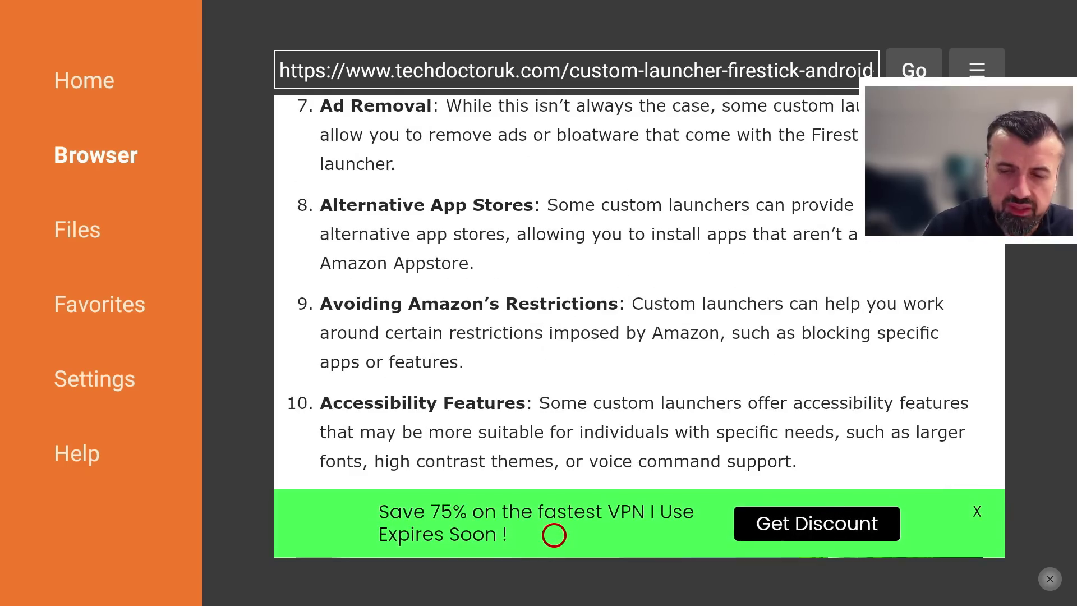
scroll(554, 535, down, 6)
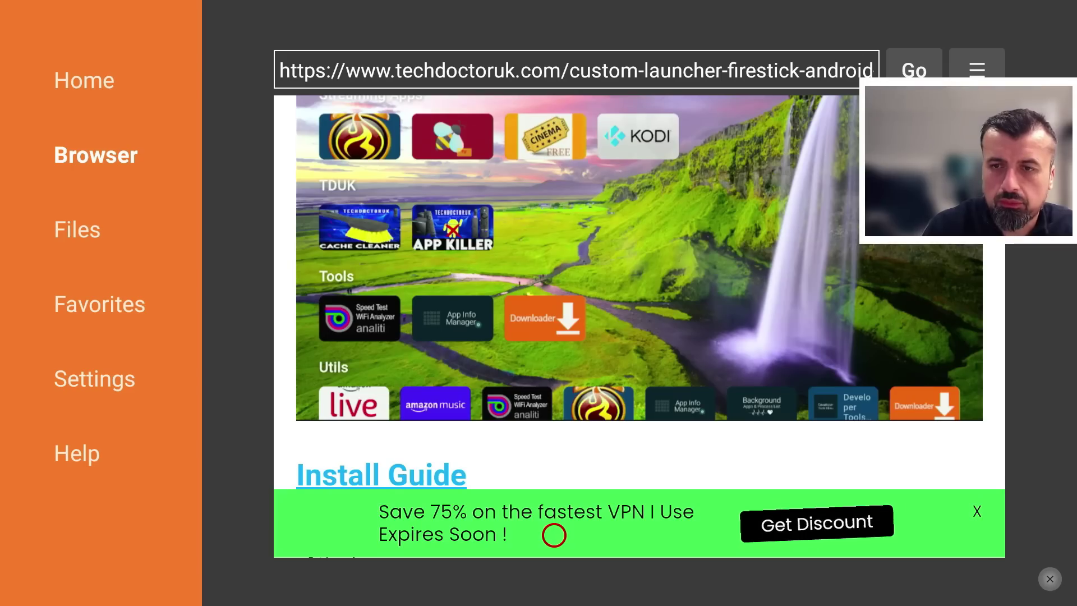
scroll(554, 535, down, 3)
scroll(554, 535, down, 10)
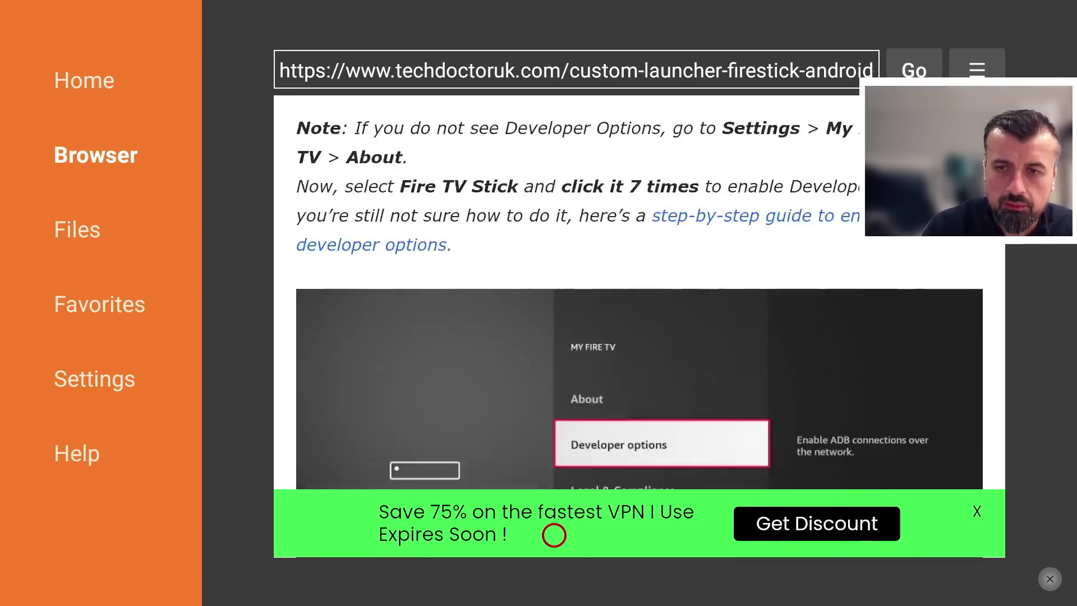
scroll(554, 535, down, 10)
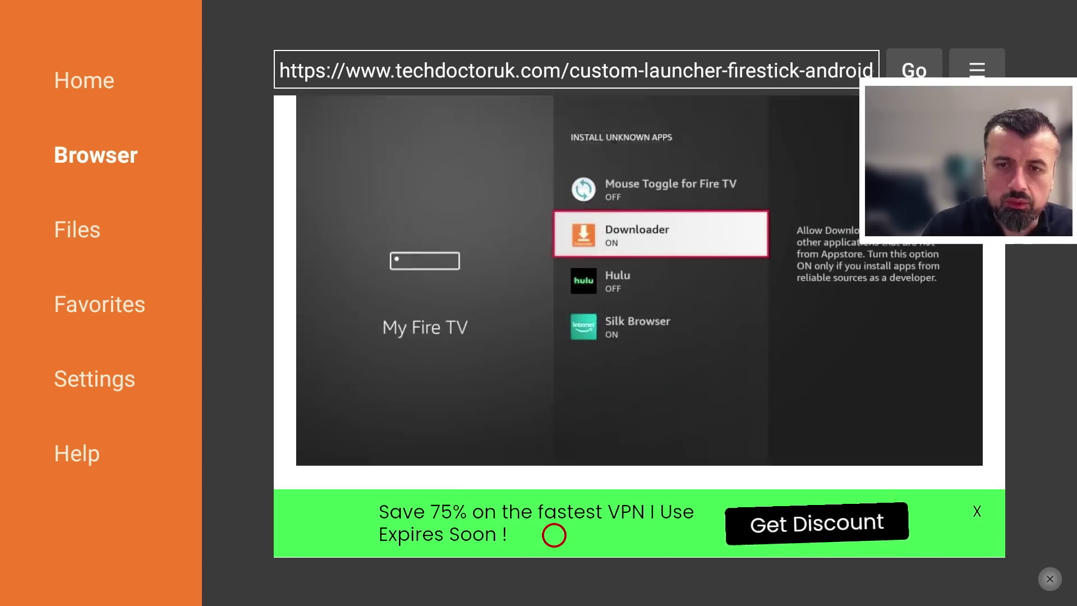
scroll(554, 535, down, 10)
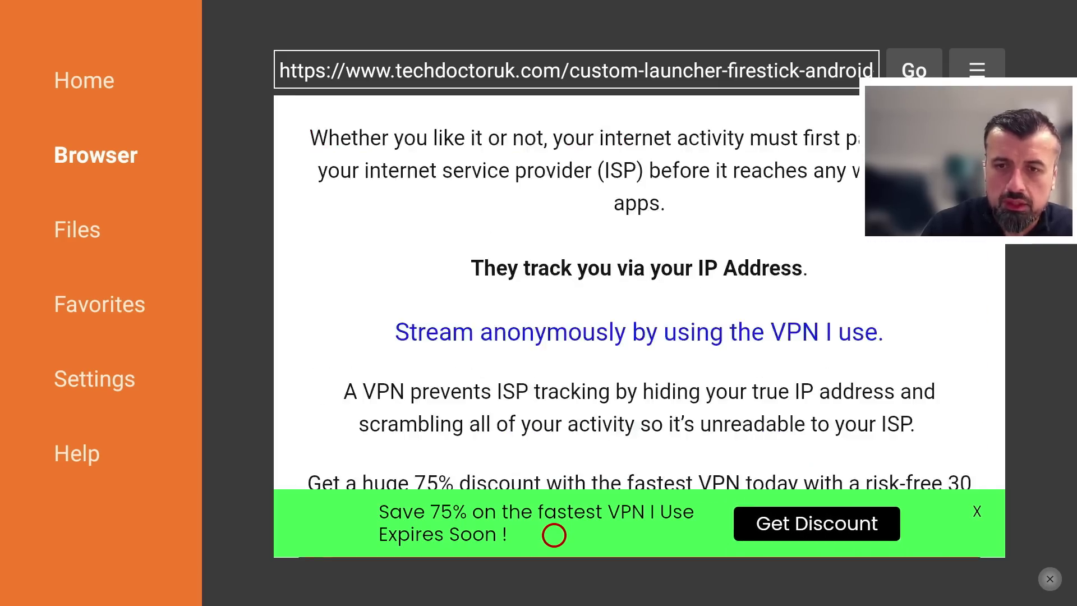
scroll(554, 535, down, 5)
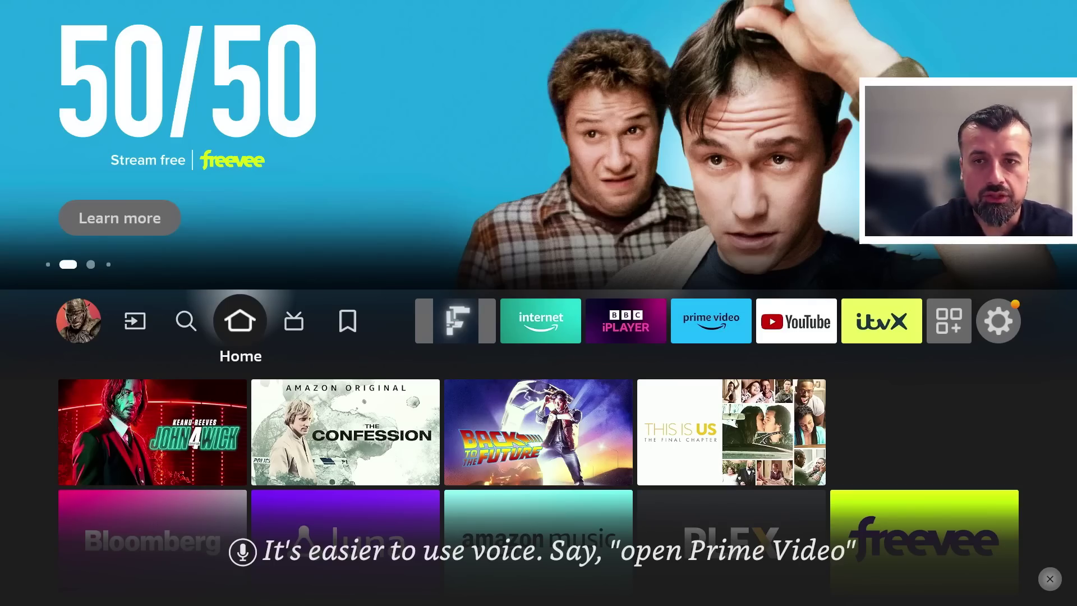
Navigate left along the home menu toward Settings and down into its tiles.
key(Left)
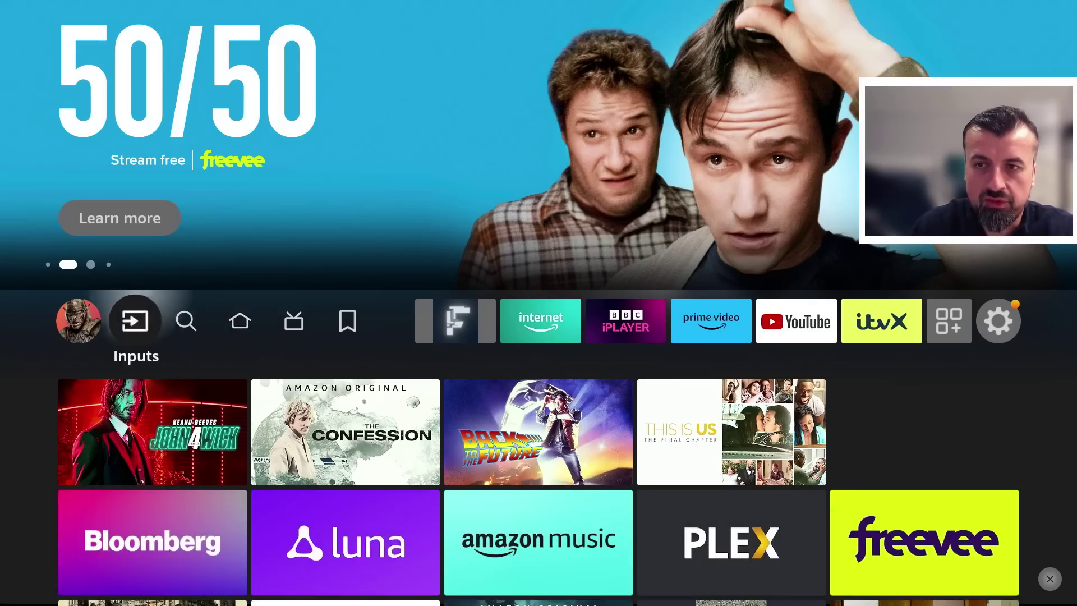
key(Left)
key(Left)
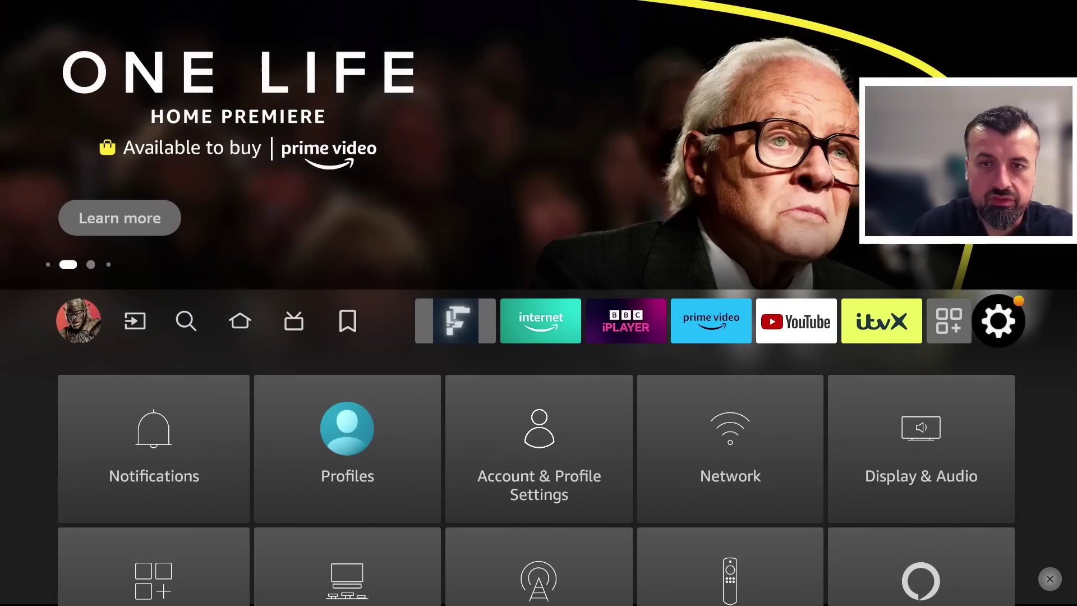
key(Down)
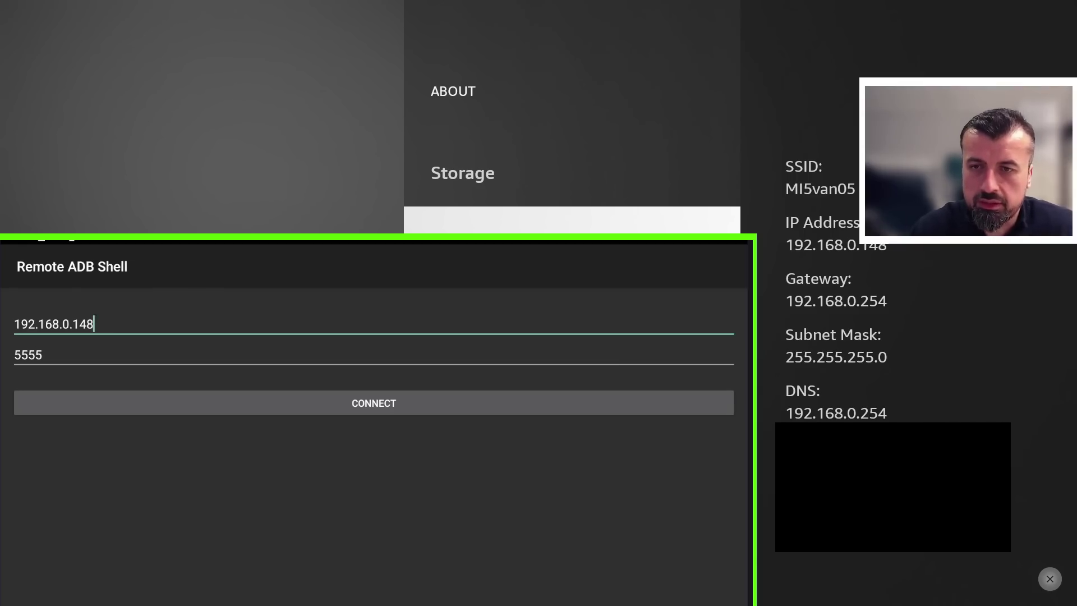
Connect Remote ADB Shell to 192.168.0.148 on port 5555.
click(378, 405)
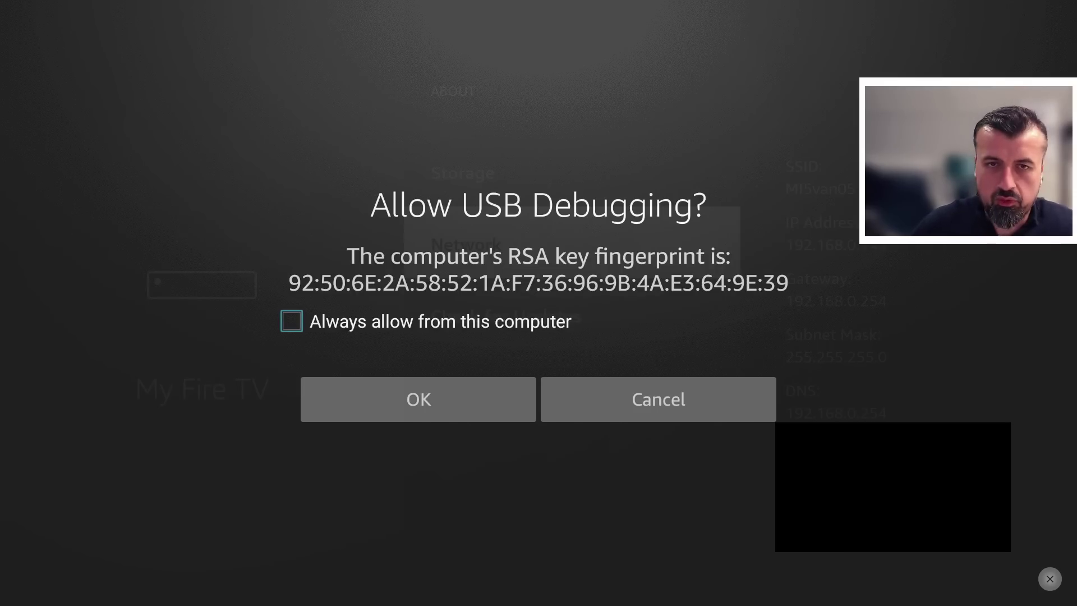
Tick 'Always allow from this computer' and confirm with OK in the USB debugging prompt.
key(Return)
key(Down)
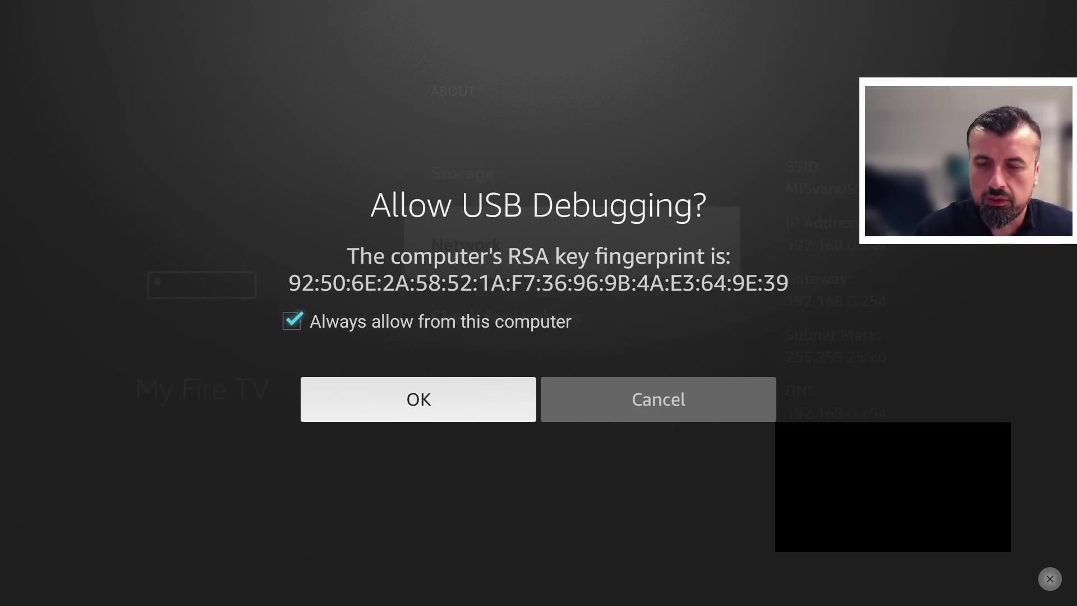
key(Return)
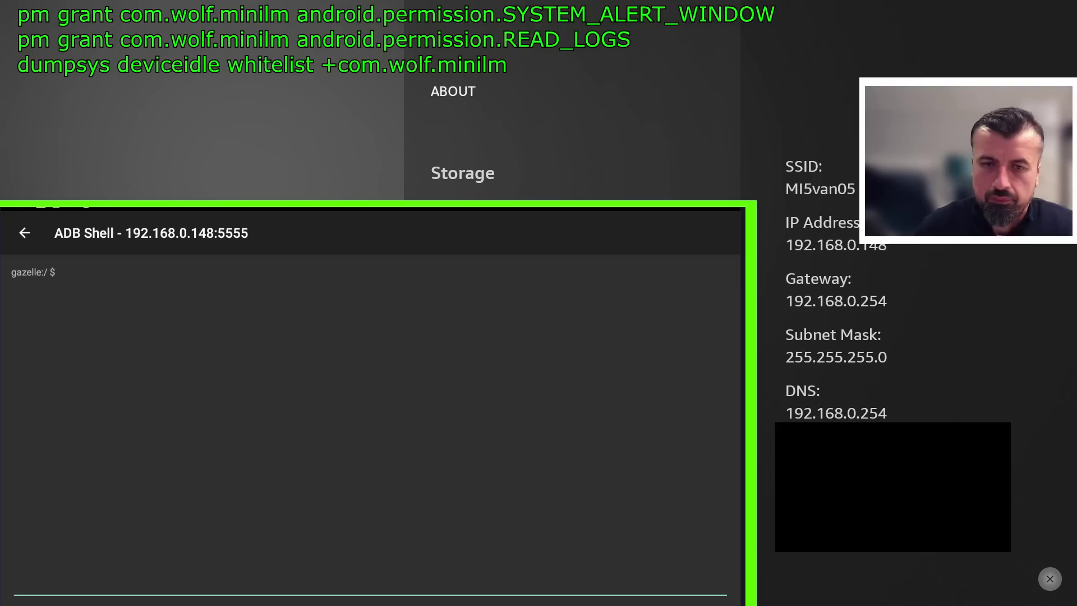
Paste and run the SYSTEM_ALERT_WINDOW and READ_LOGS grants plus the deviceidle whitelist command for com.wolf.minilm.
text(pm grant com.wolf.minilm android.permission.SYSTEM_ALERT_WINDOW)
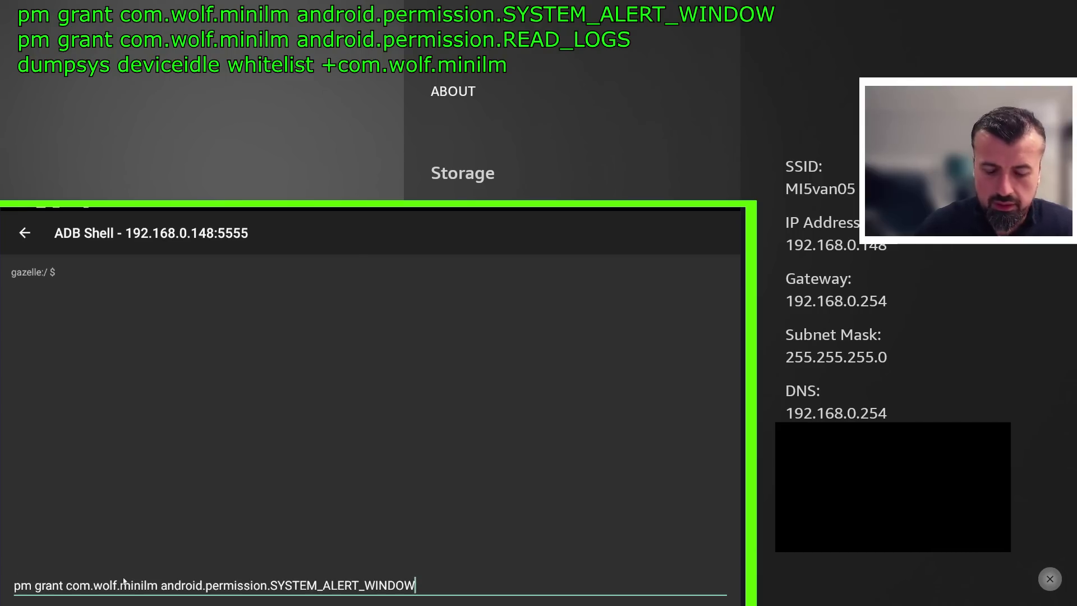
key(Return)
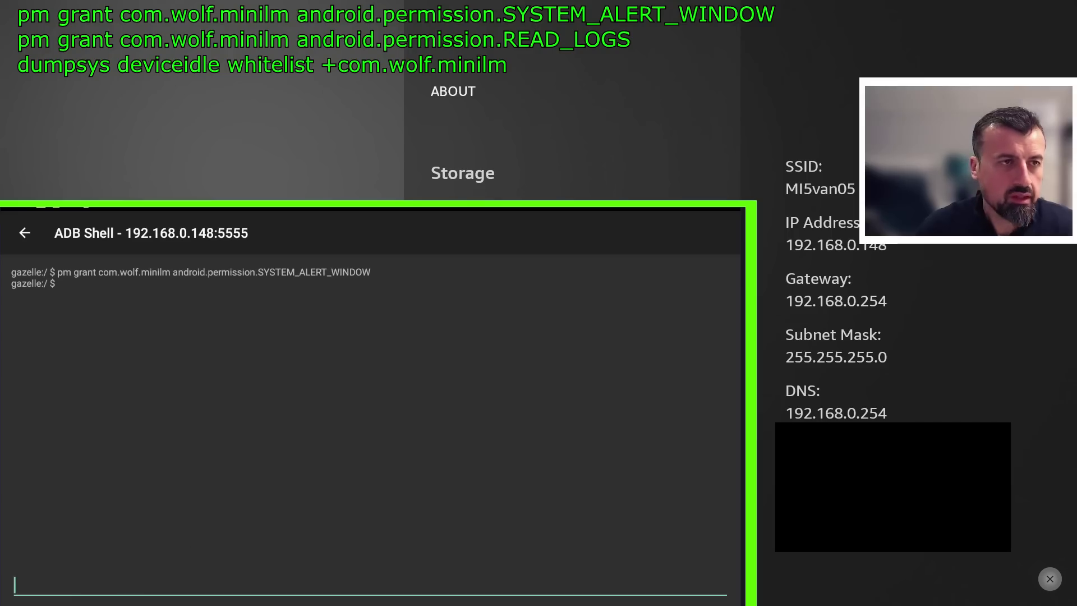
text(pm grant com.wolf.minilm android.permission.READ_LOGS)
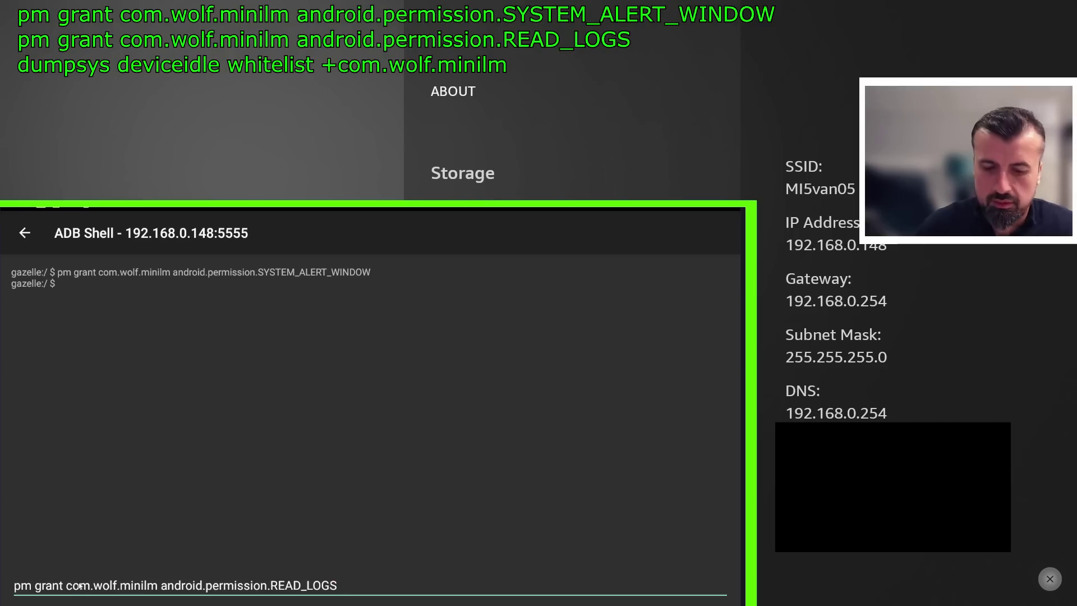
key(Return)
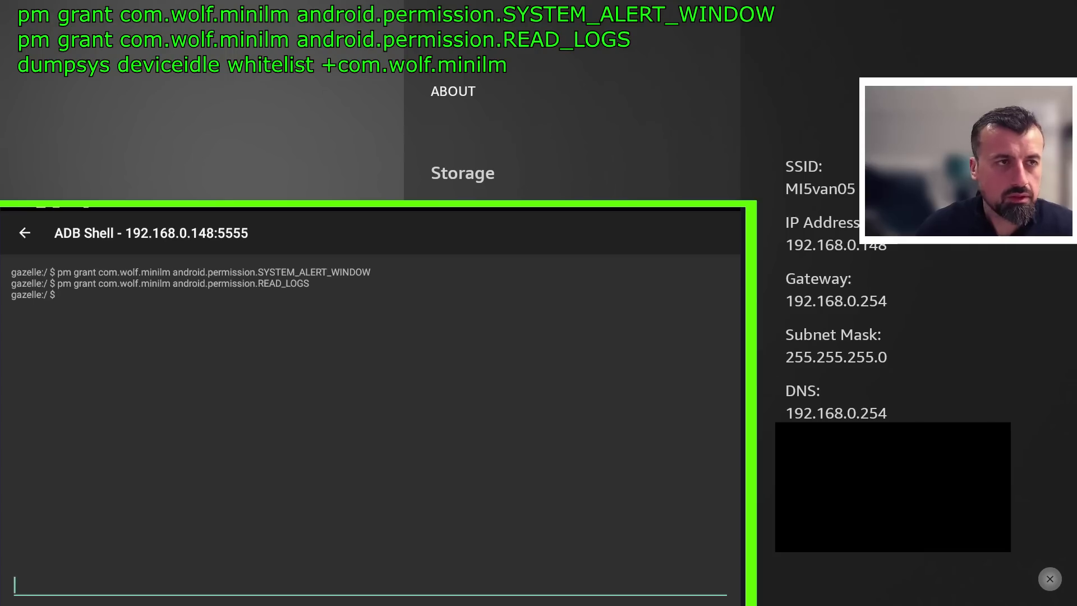
text(dumpsys deviceidle whitelist +com.wolf.minilm)
key(Return)
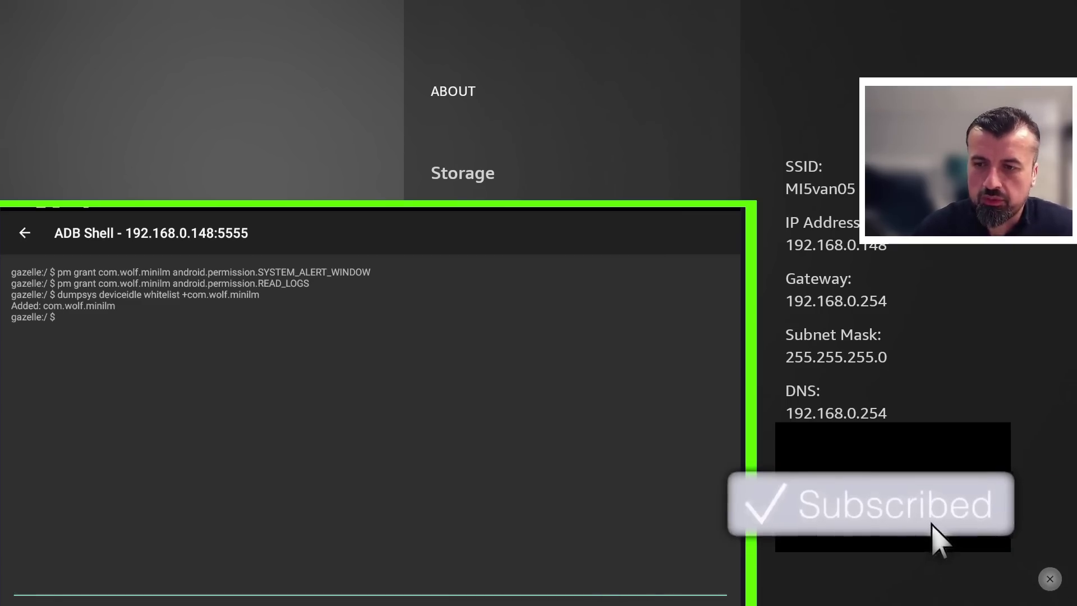
Leave the ADB shell, go back Home, and select the apps grid for Your Apps & Channels.
key(Escape)
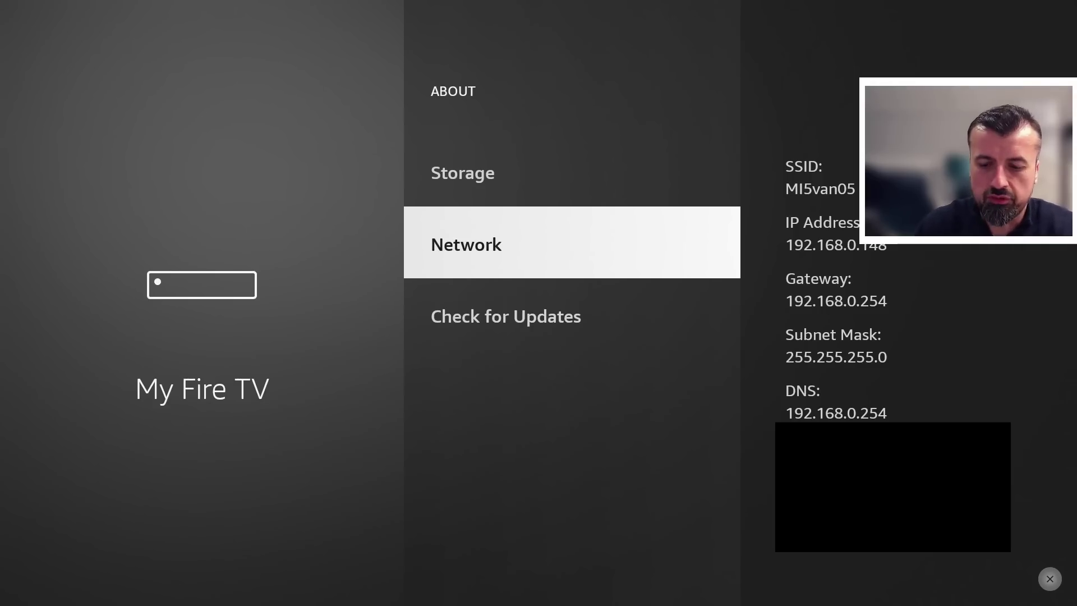
key(Home)
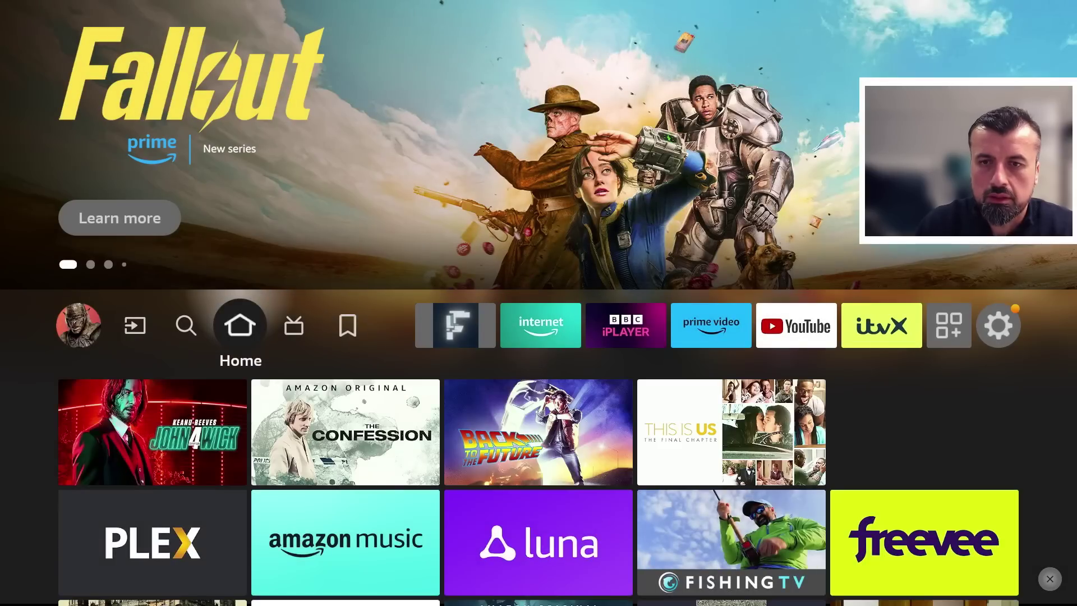
key(Left)
key(Left)
key(Left)
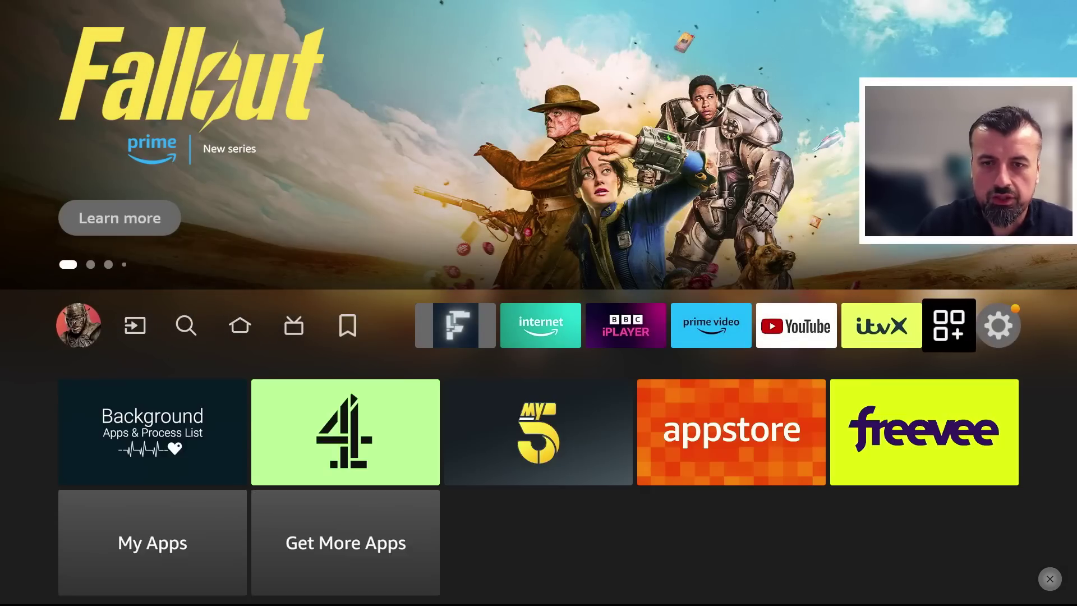
key(Return)
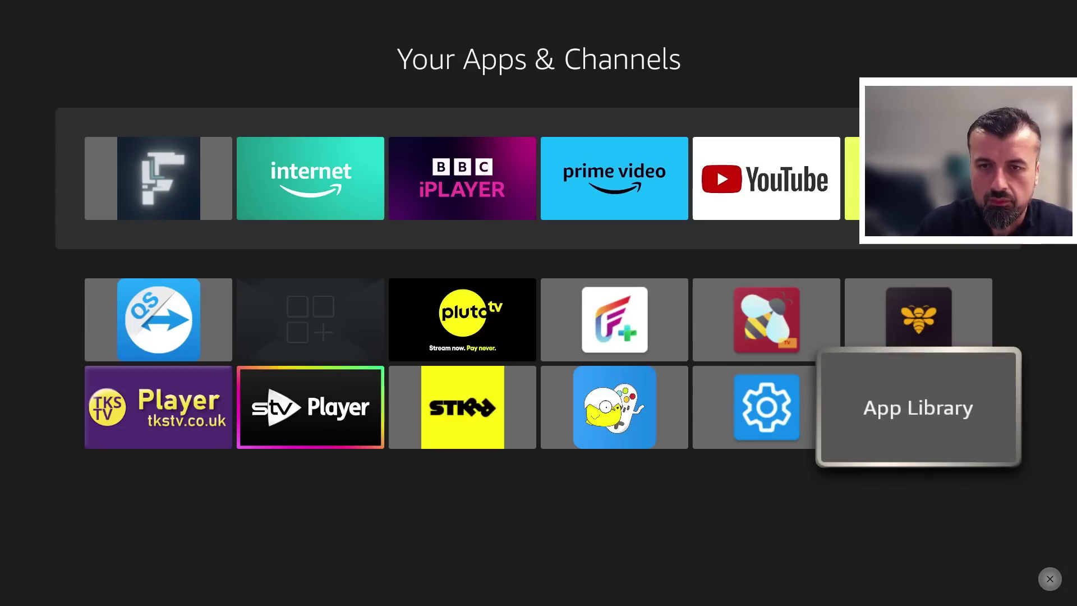
Launch Launcher Manager (Mini) from Your Apps & Channels, showing Handler Status Inactive.
key(Left)
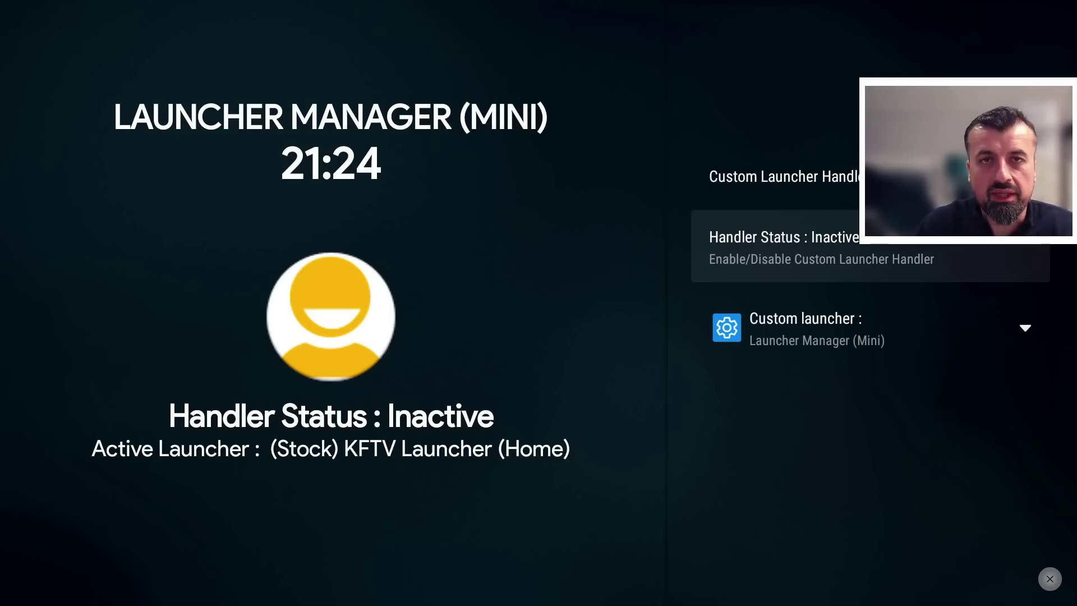
Pick Wolf Launcher from the Custom launcher app list.
key(Down)
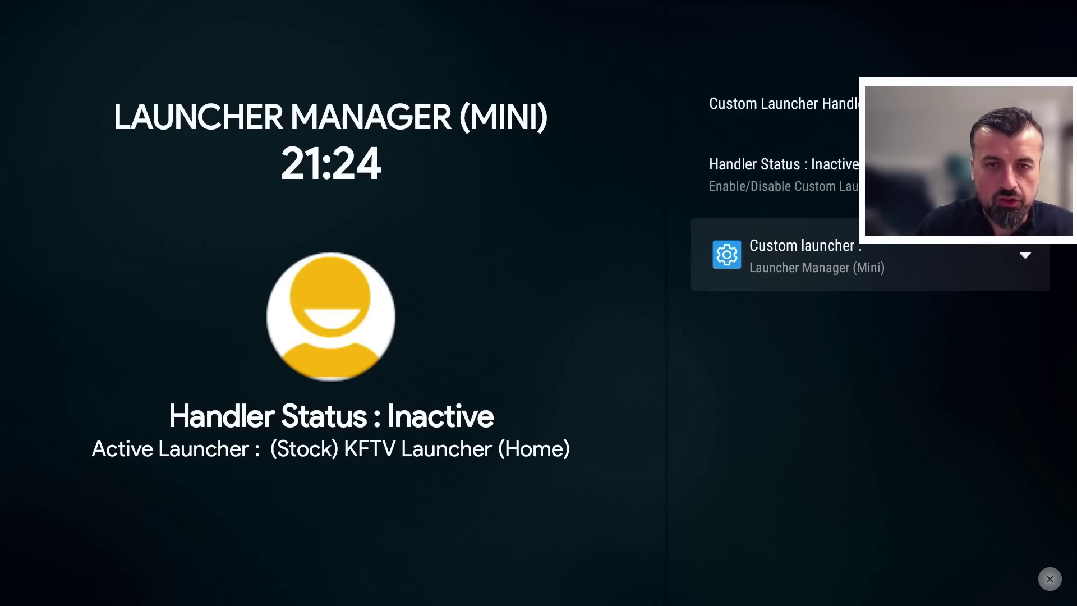
key(Return)
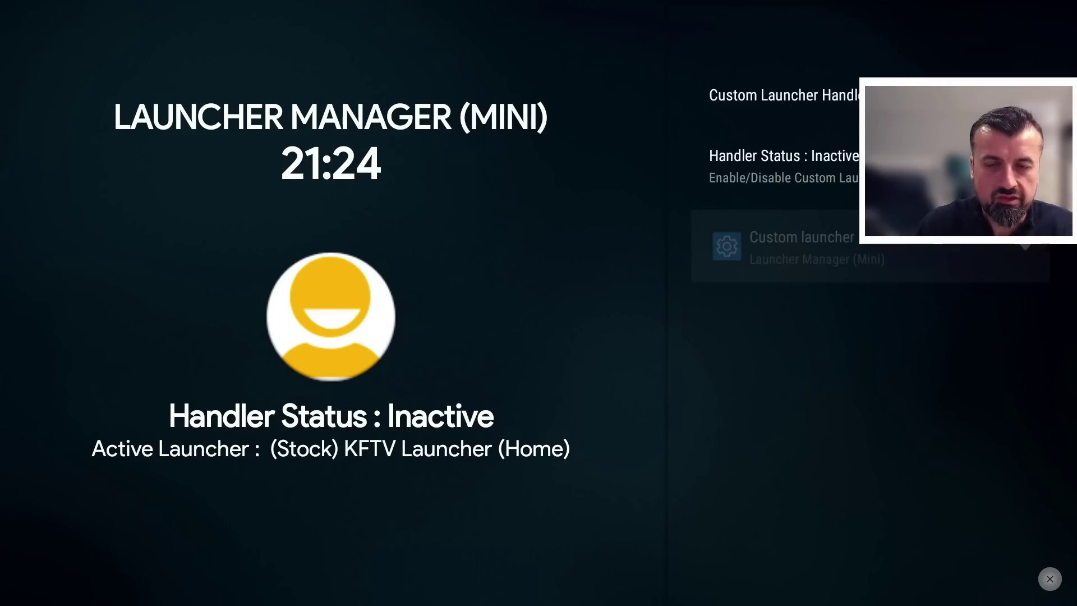
key(Down)
key(Down)
key(Down)
key(Down)
key(Down)
key(Down)
key(Down)
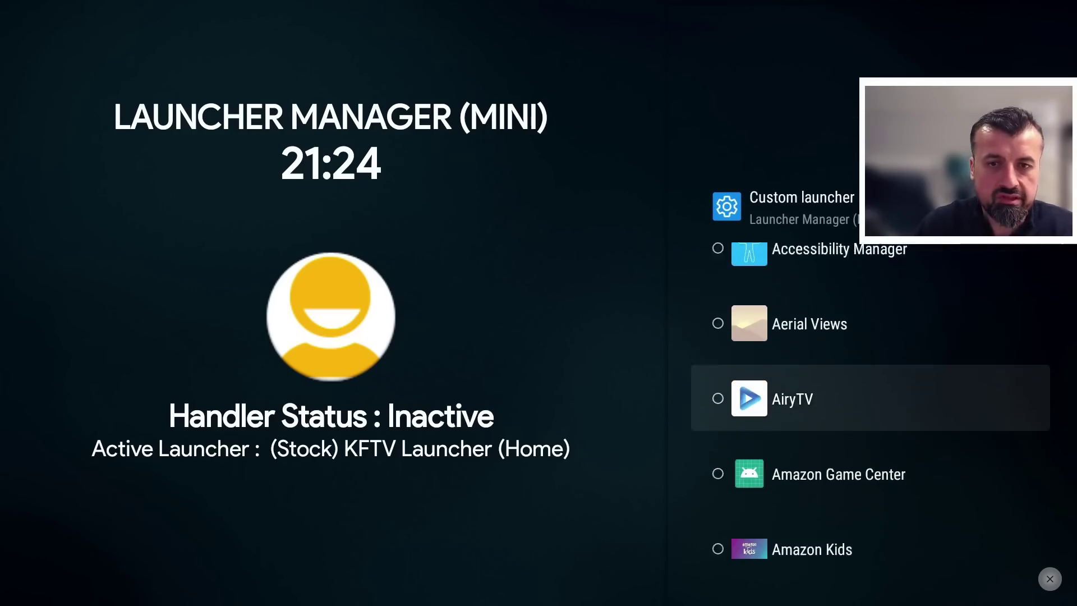
key(Down)
key(Down)
key(Down)
key(Down)
key(Down)
key(Down)
key(Down)
key(Down)
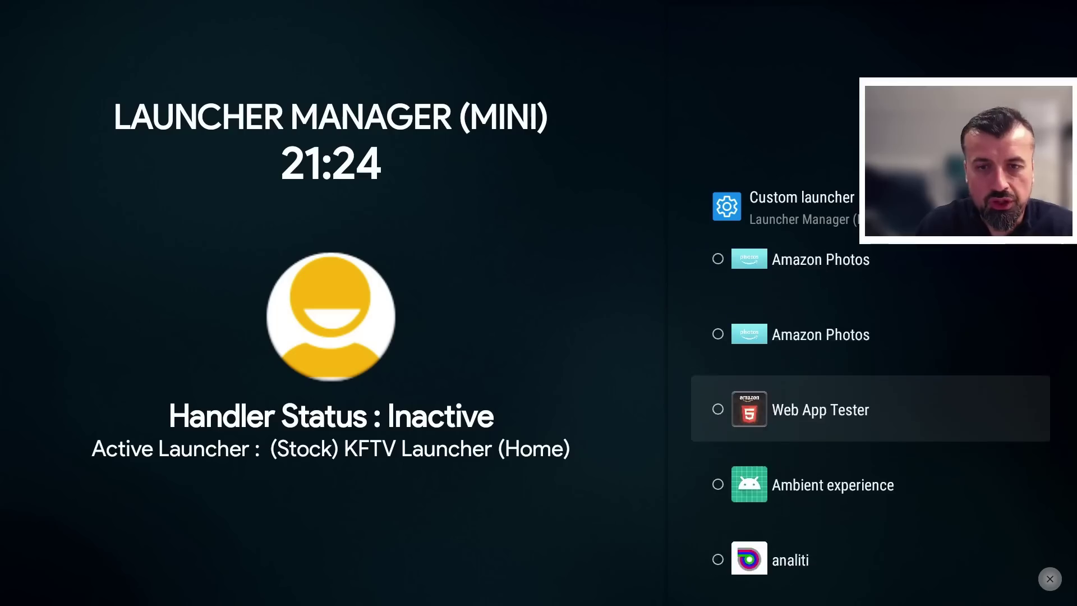
key(Down)
key(Down)
key(Down)
key(Down)
key(Down)
key(Down)
key(Down)
key(Down)
key(Down)
key(Down)
key(Down)
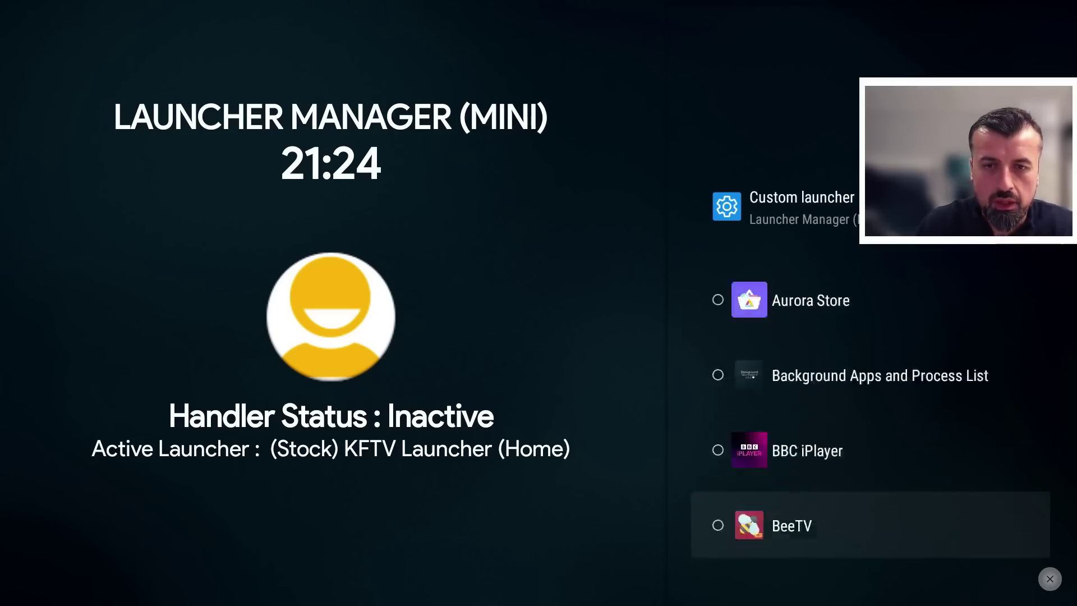
key(Down)
key(Down)
key(Down)
key(Down)
key(Down)
key(Down)
key(Down)
key(Down)
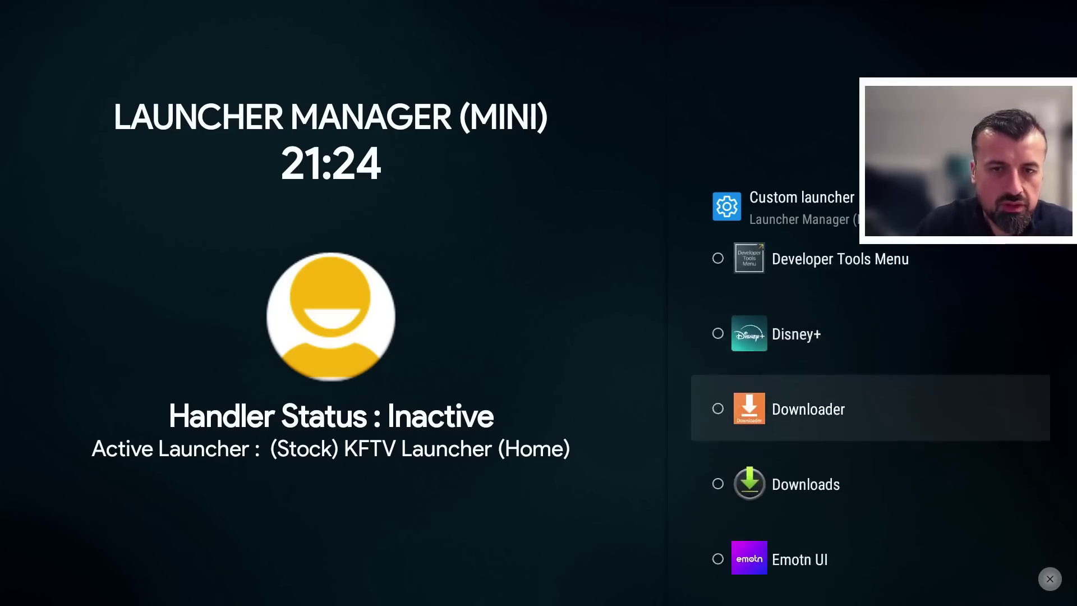
key(Down)
key(Down)
key(Down)
key(Down)
key(Down)
key(Down)
key(Down)
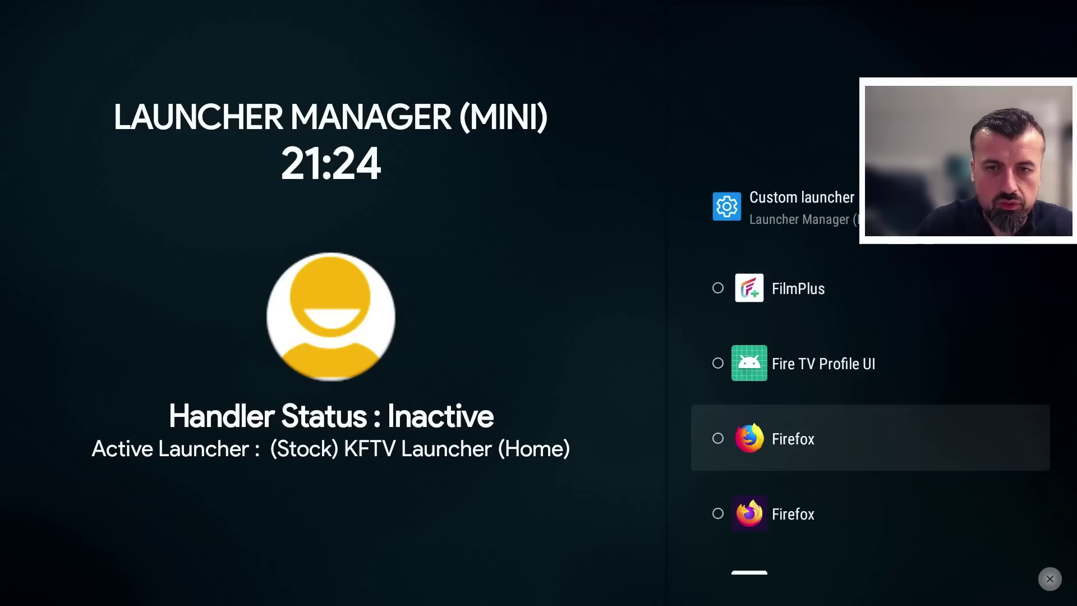
key(Down)
key(Down)
key(Down)
key(Down)
key(Down)
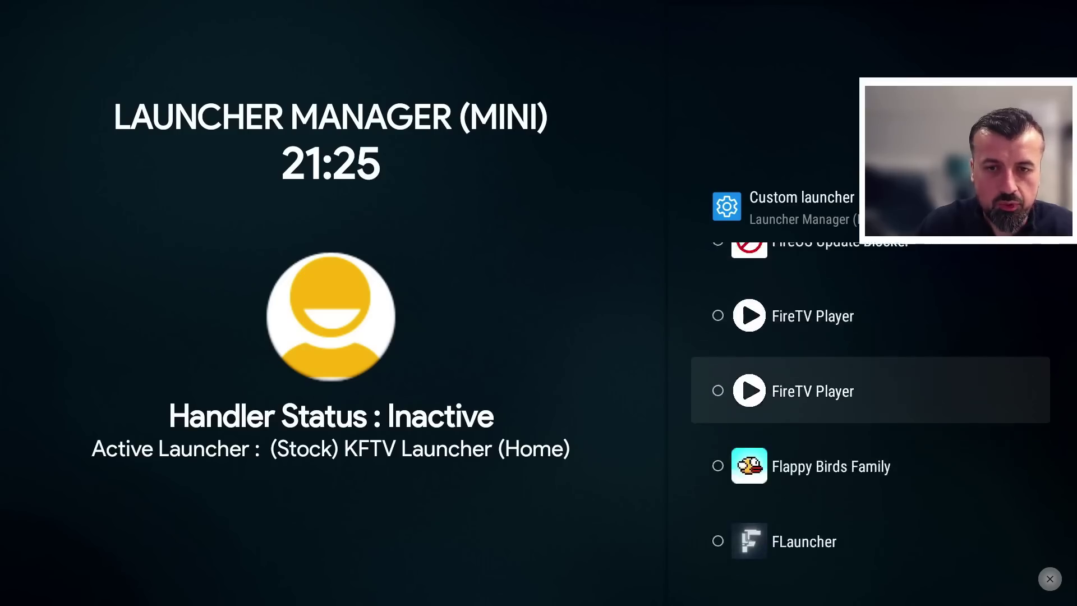
key(Down)
key(Down)
key(Down)
key(Down)
key(Down)
key(Down)
key(Down)
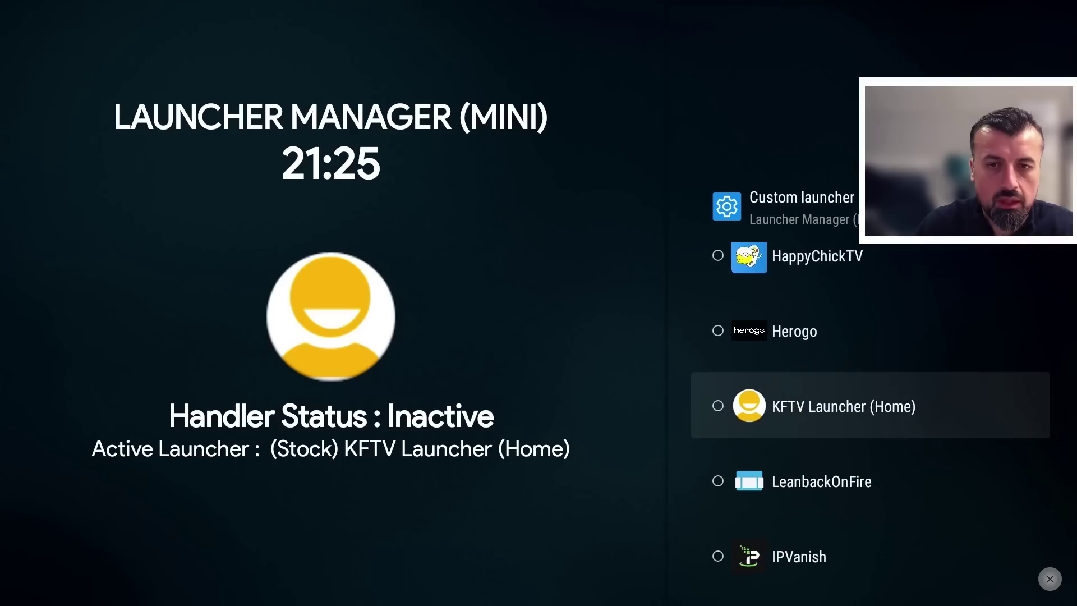
key(Down)
key(Down)
key(Down)
key(Down)
key(Down)
key(Down)
key(Down)
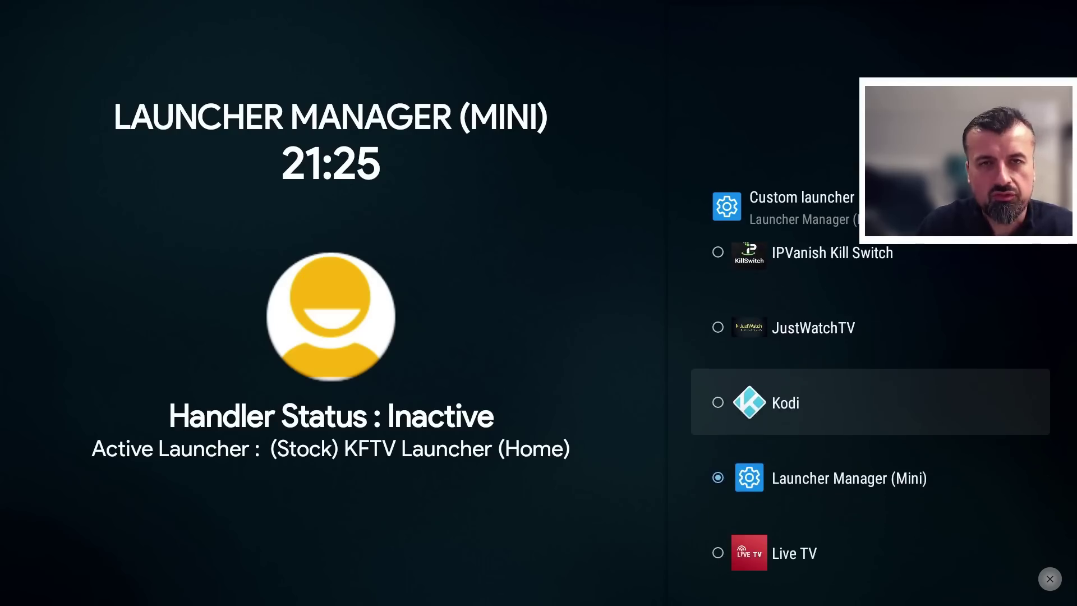
key(Down)
key(Down)
key(Down)
key(Down)
key(Down)
key(Down)
key(Down)
key(Down)
key(Down)
key(Down)
key(Down)
key(Down)
key(Down)
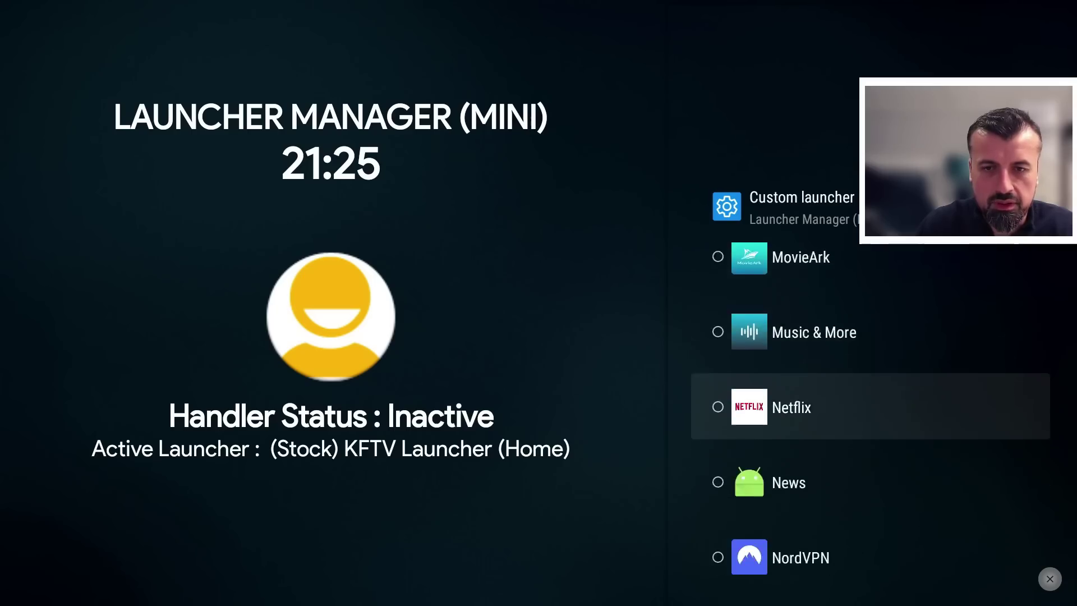
key(Down)
key(Down)
key(Down)
key(Down)
key(Down)
key(Down)
key(Down)
key(Down)
key(Down)
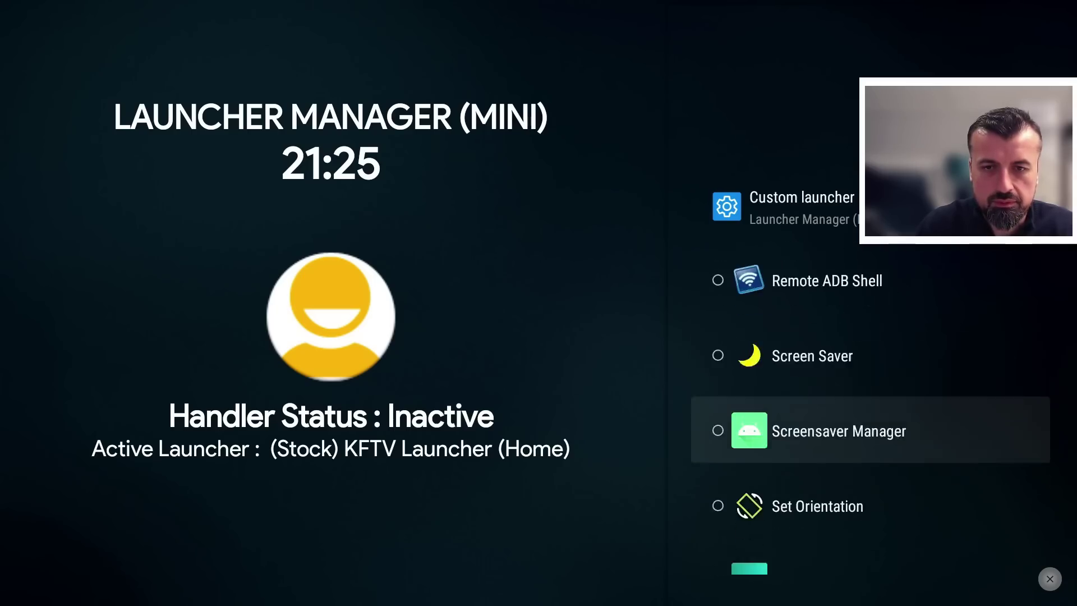
key(Down)
key(Down)
key(Down)
key(Down)
key(Down)
key(Down)
key(Down)
key(Down)
key(Down)
key(Down)
key(Down)
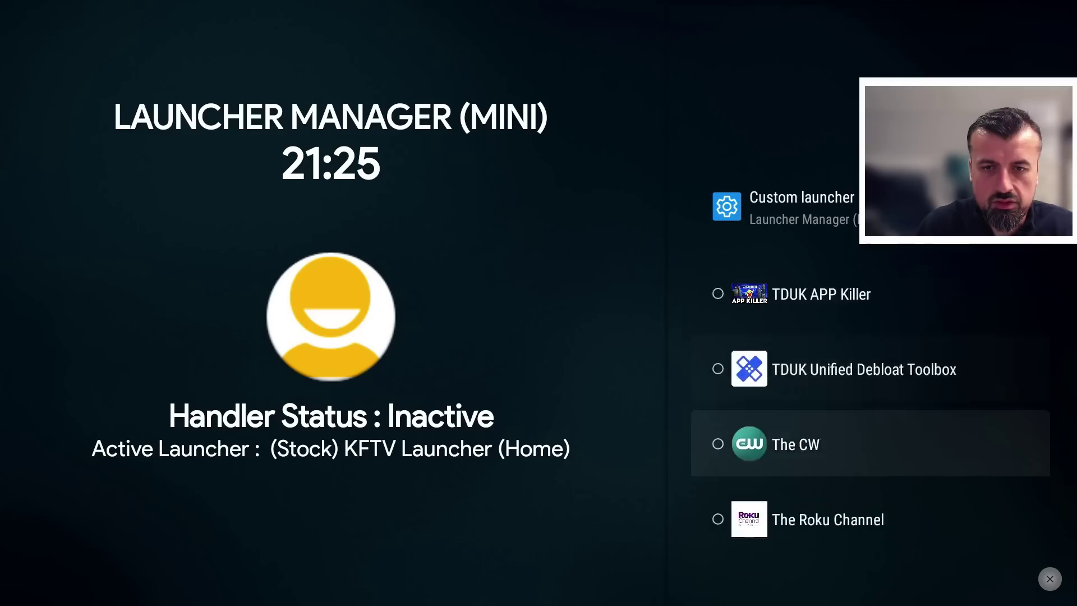
key(Down)
key(Down)
key(Down)
key(Down)
key(Down)
key(Down)
key(Down)
key(Down)
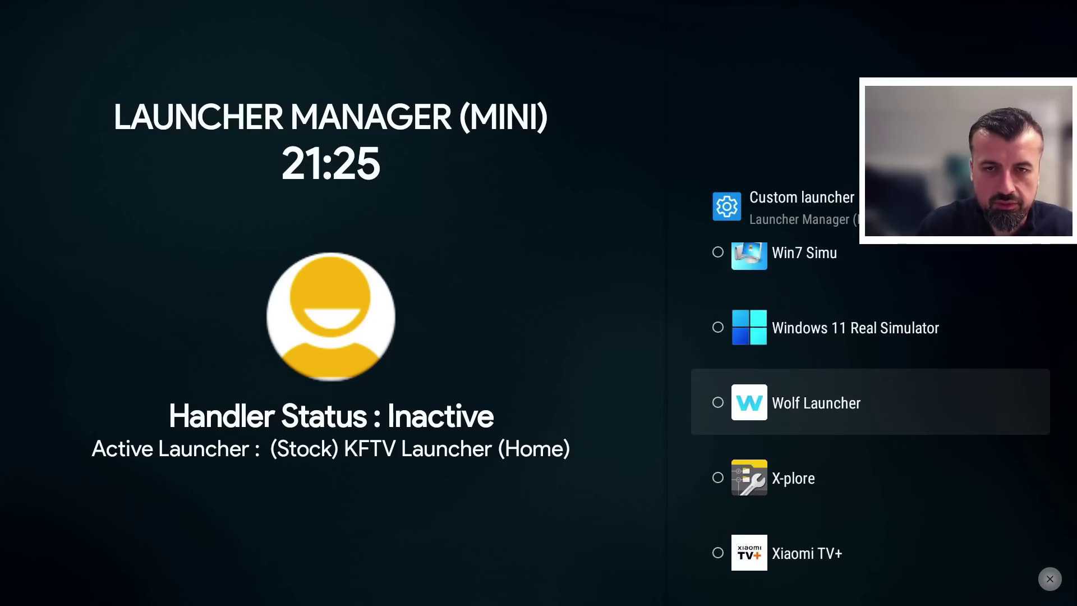
key(Return)
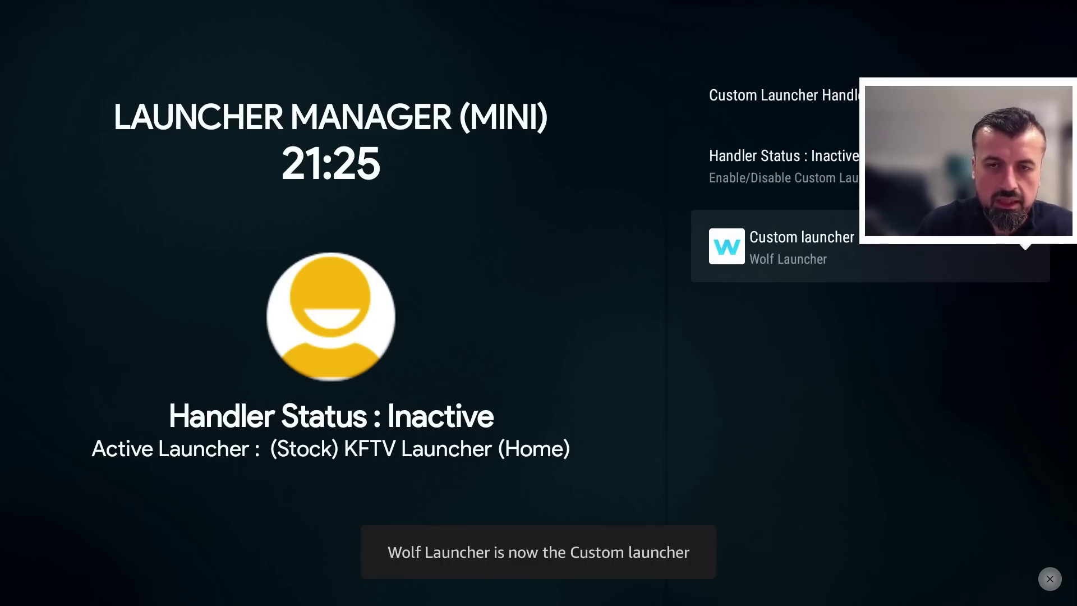
key(Up)
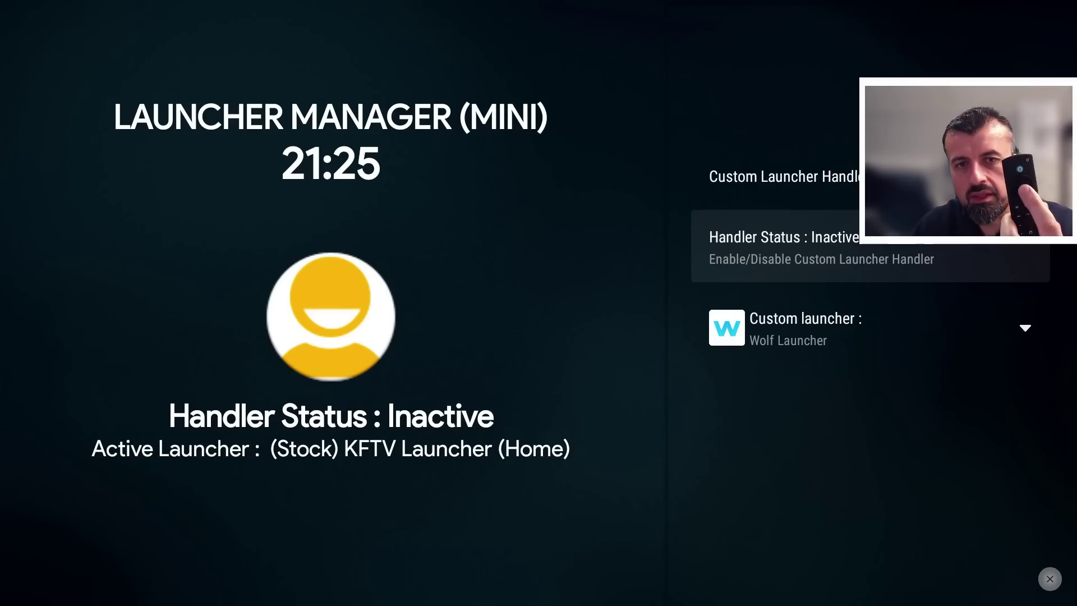
key(Return)
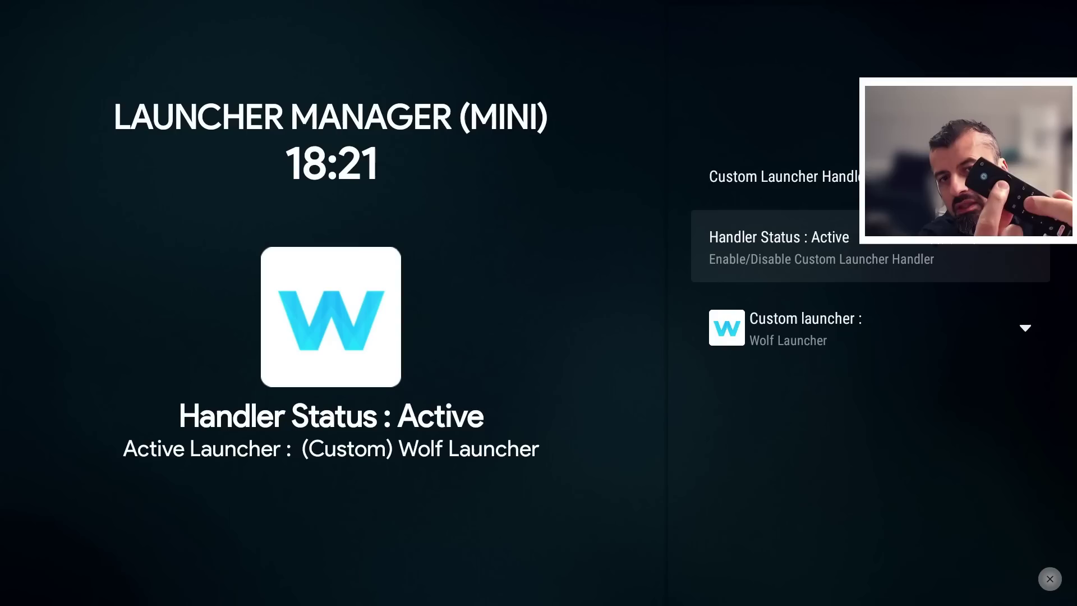
Go Home so the Wolf Launcher home screen loads with Streaming and Utils rows.
key(Return)
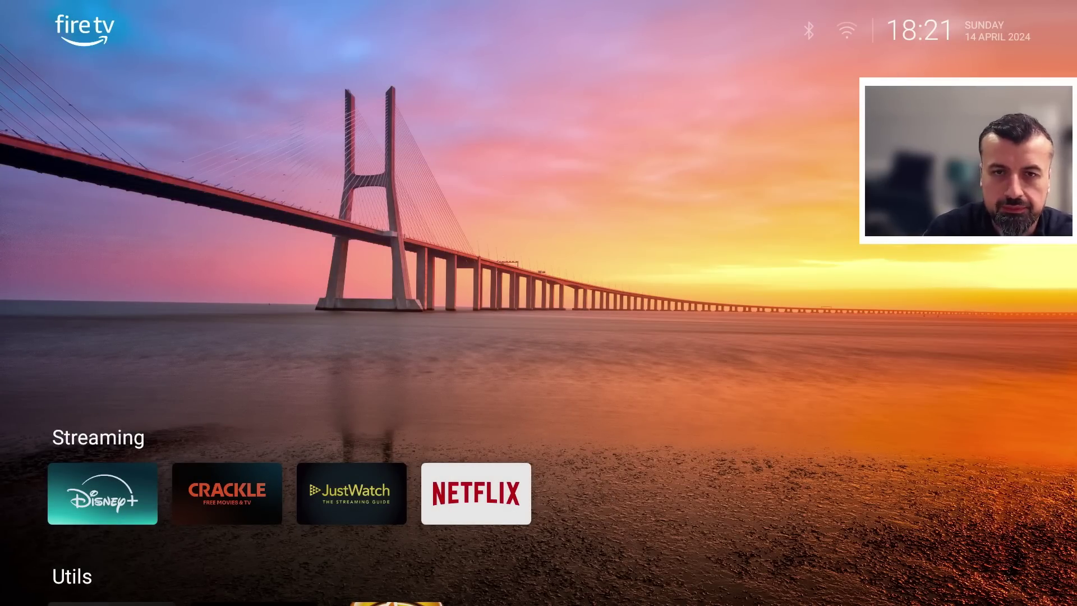
Open Downloader from the Applications row and back out to Wolf Launcher.
key(Down)
key(Down)
key(Down)
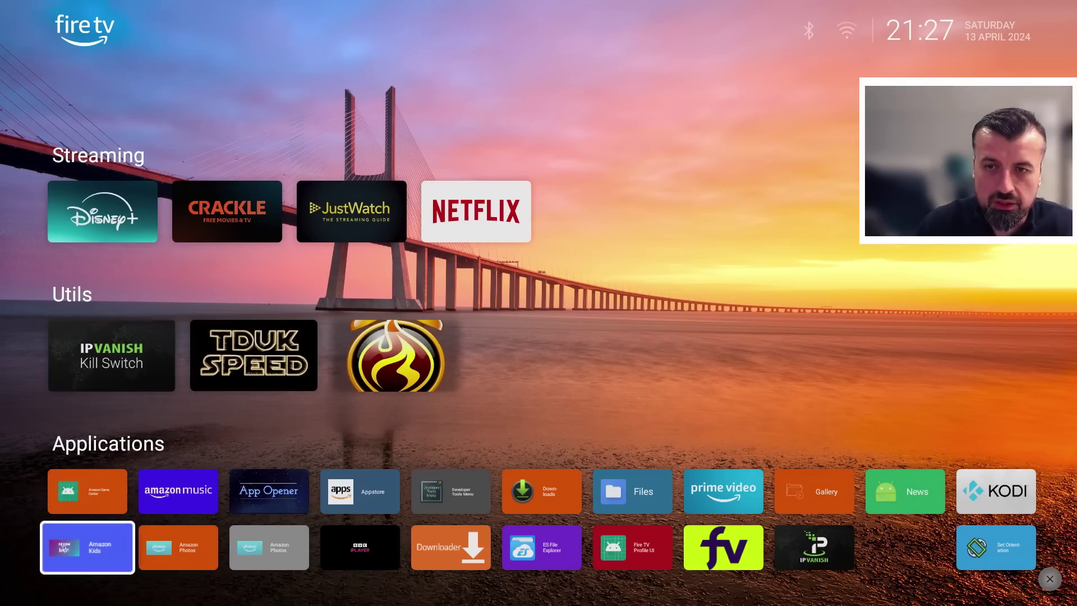
key(Right)
key(Right)
key(Right)
key(Right)
key(Return)
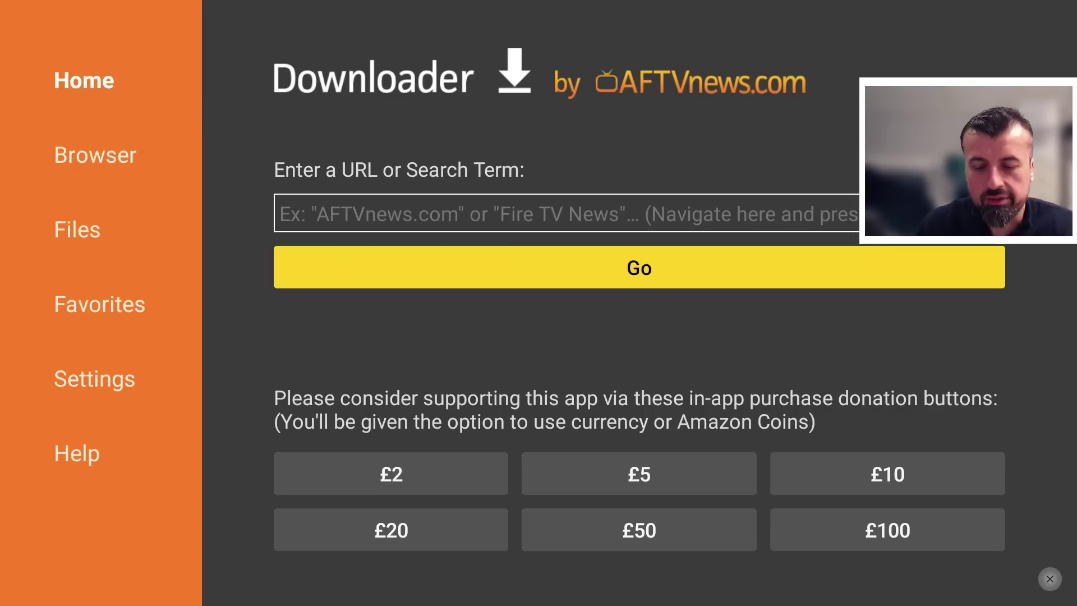
key(Escape)
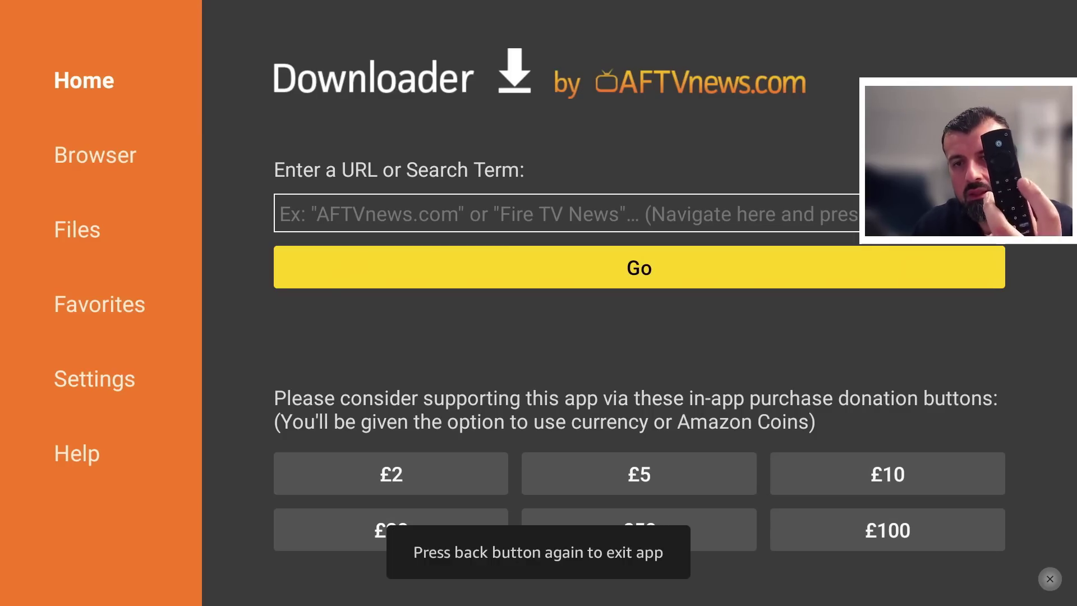
key(Escape)
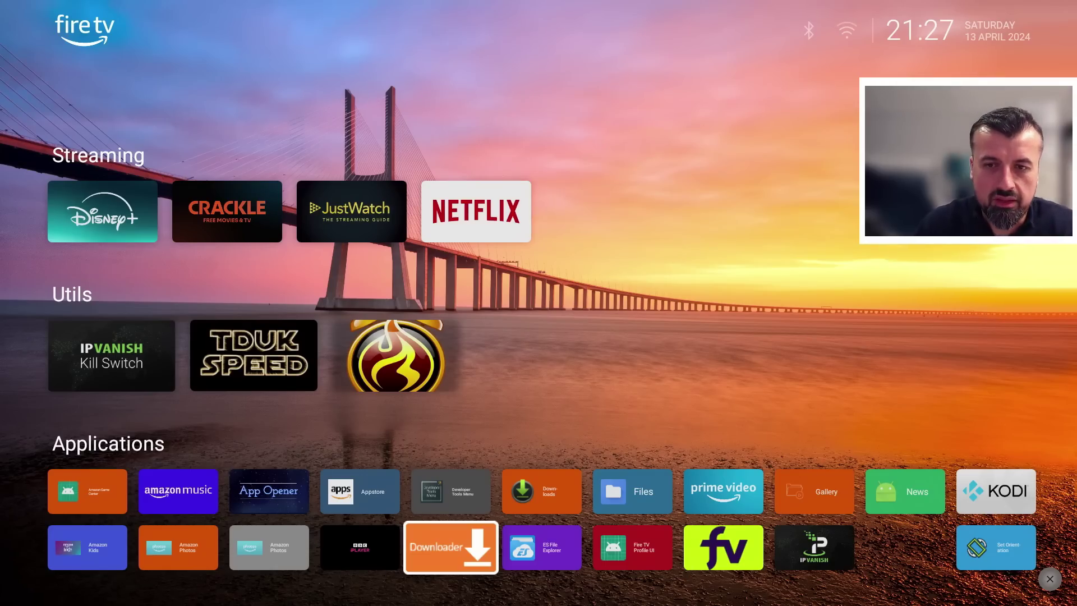
Open Kodi and quit it via Power > Exit, returning to Wolf Launcher.
key(Right)
key(Right)
key(Right)
key(Up)
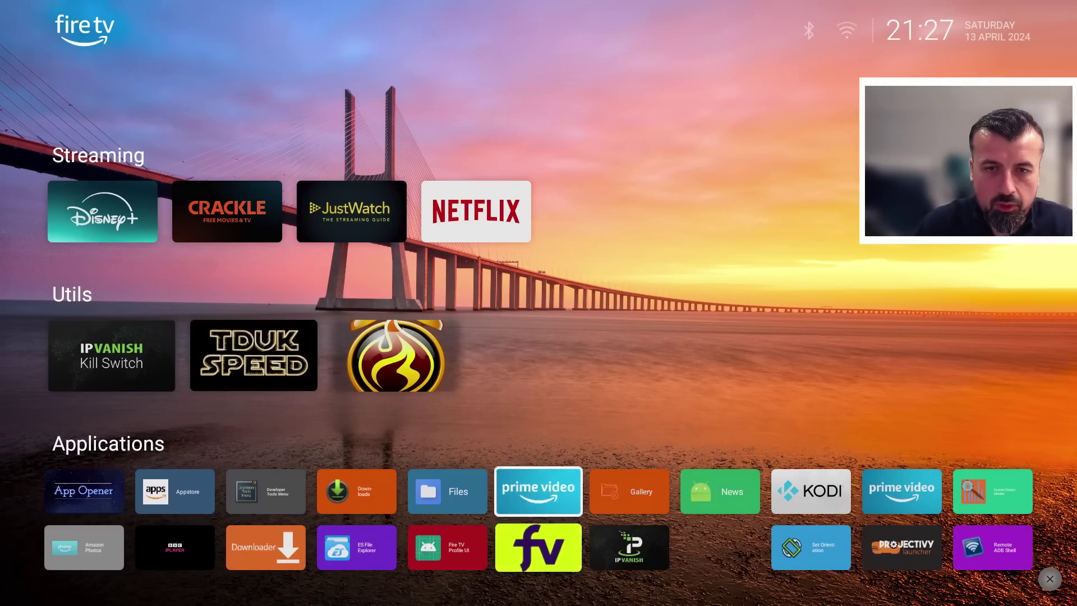
key(Right)
key(Right)
key(Right)
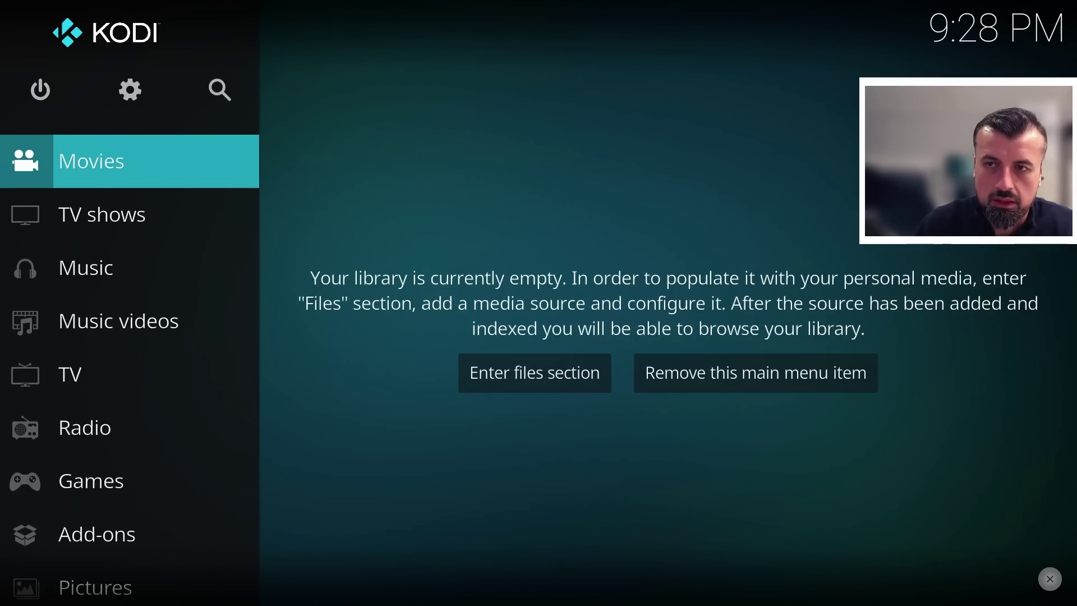
click(40, 90)
key(Return)
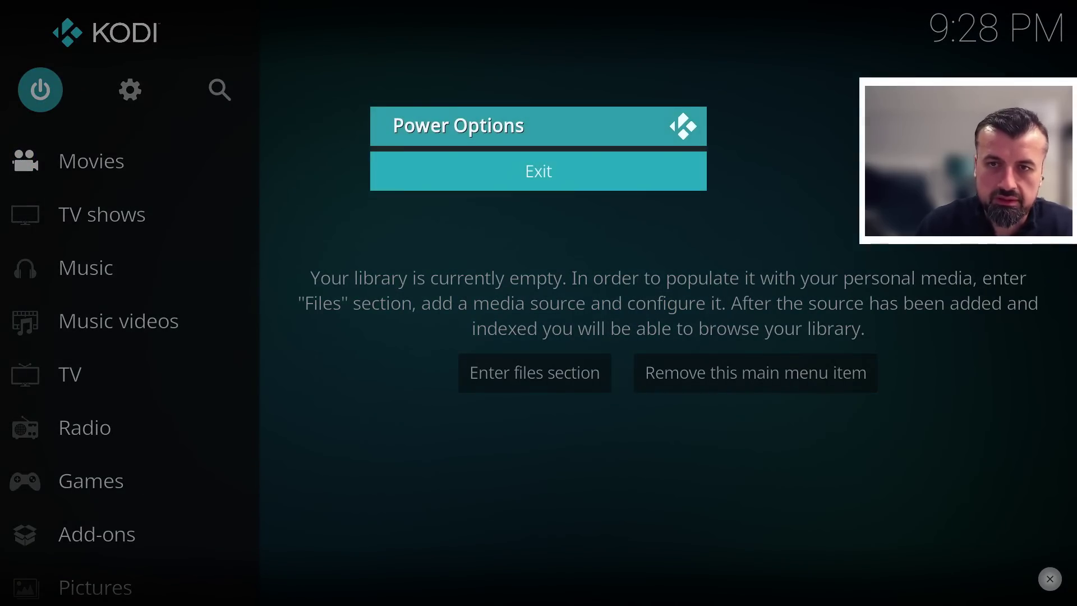
key(Return)
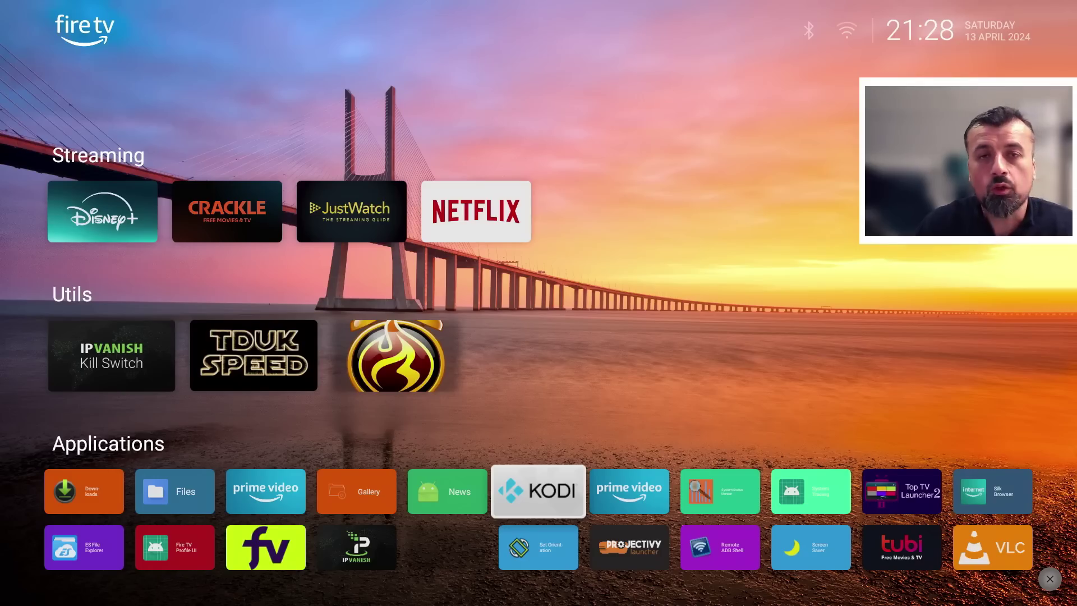
Move along the Applications row to the Plex tile.
key(Down)
key(Up)
key(Up)
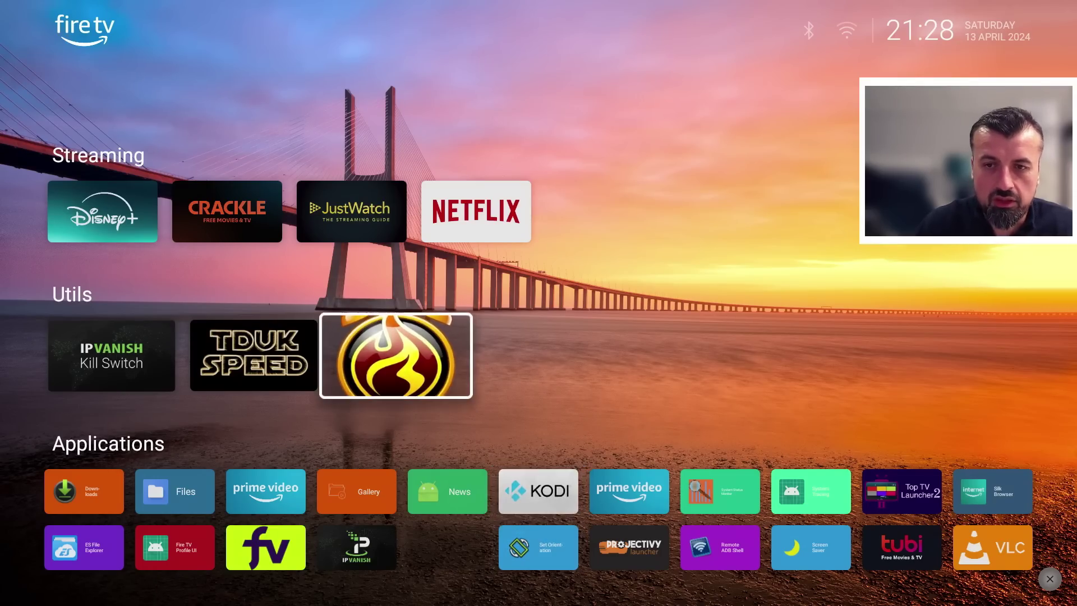
key(Down)
key(Right)
key(Right)
key(Right)
key(Right)
key(Right)
key(Right)
key(Right)
key(Right)
key(Right)
key(Right)
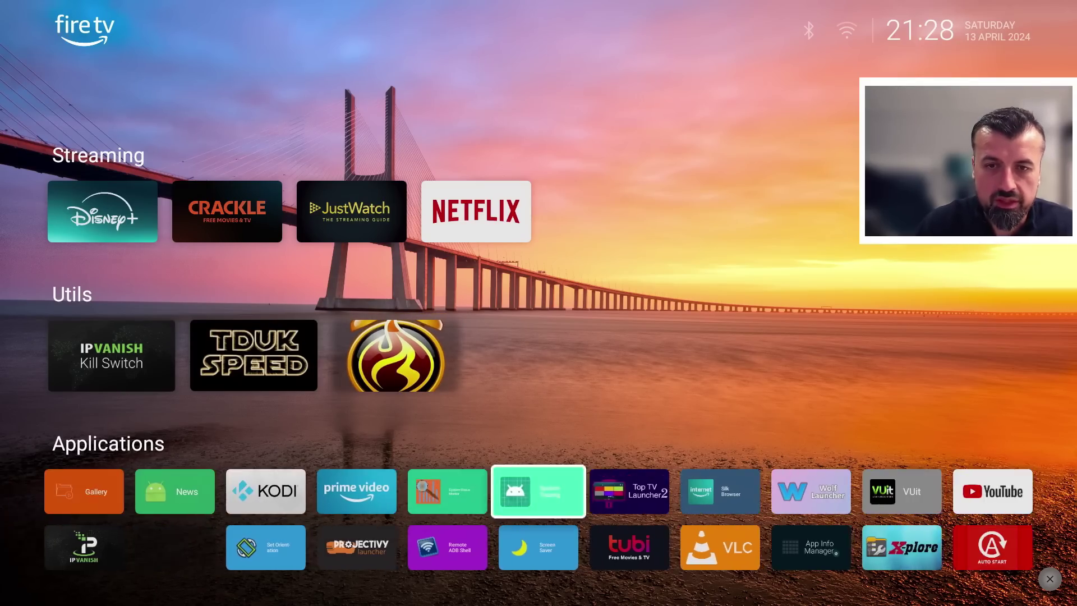
key(Right)
key(Right)
key(Right)
key(Right)
key(Right)
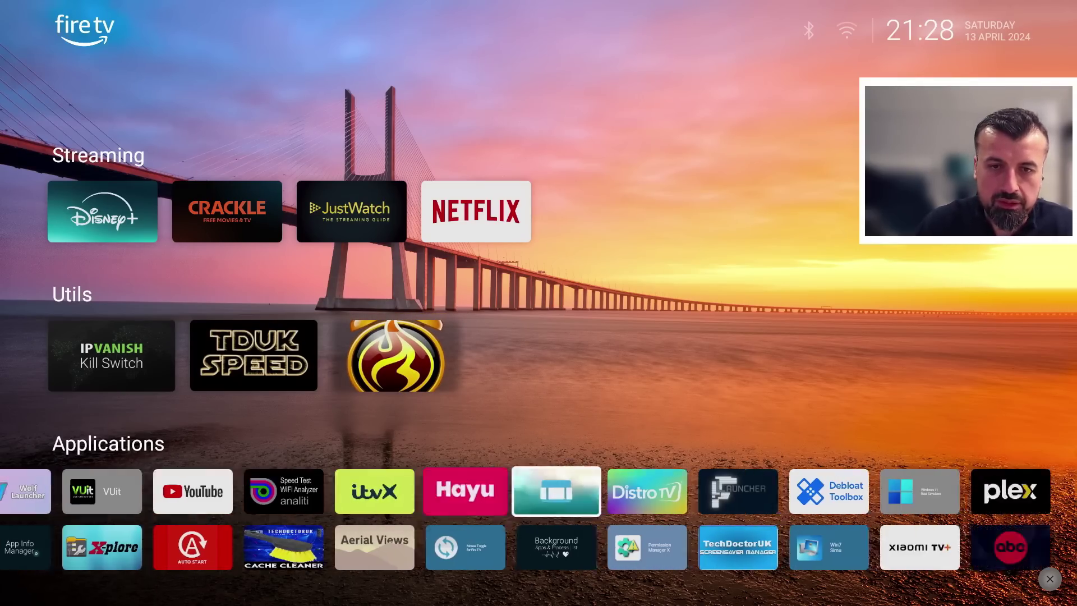
key(Right)
key(Right)
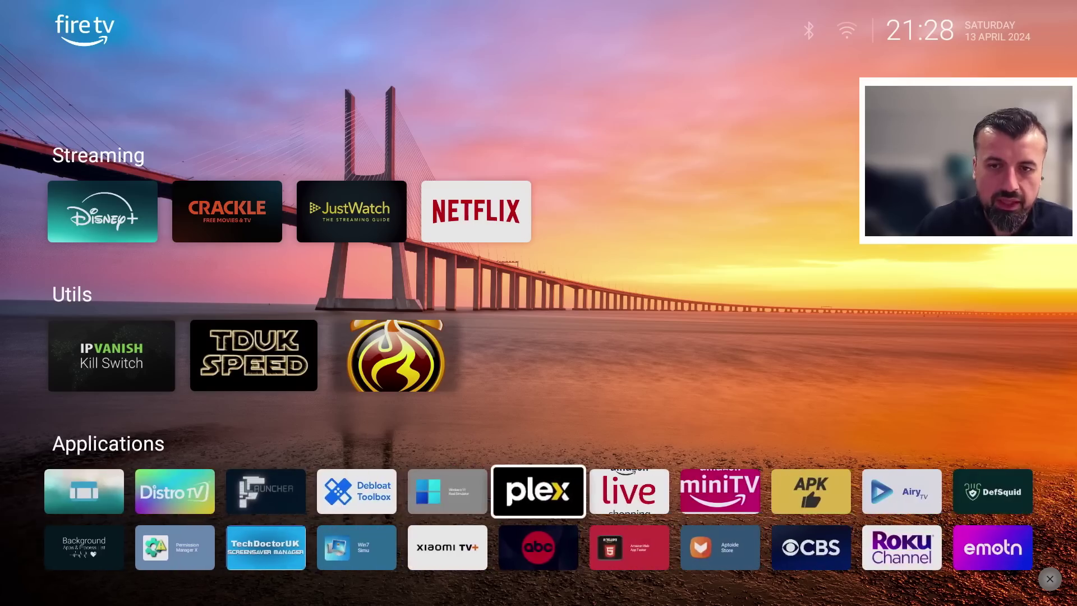
Open Plex, cancel the expired credentials prompt, and exit back to the launcher.
key(Return)
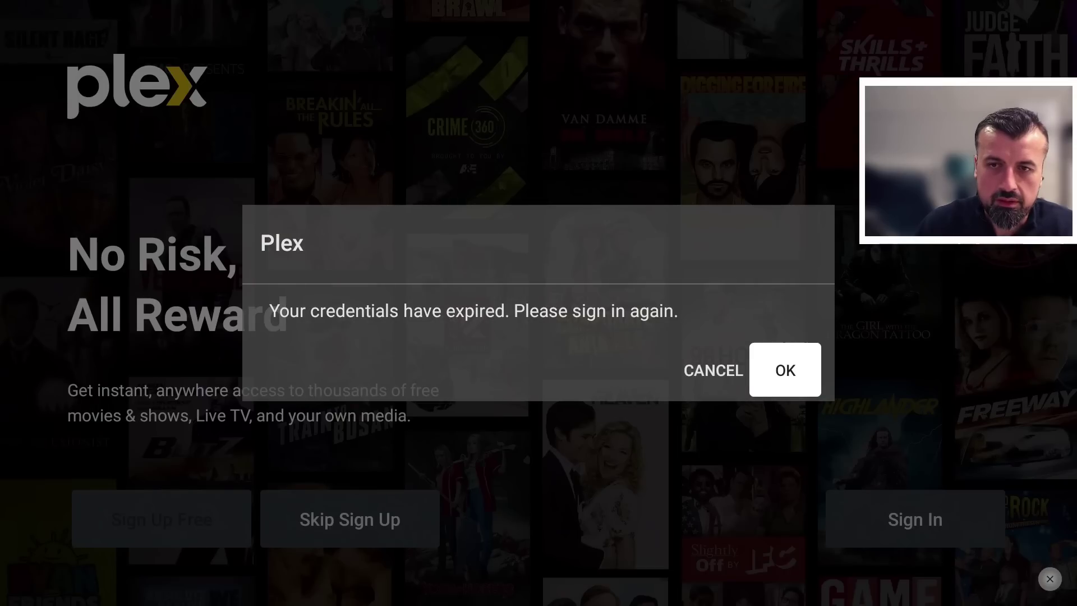
key(Left)
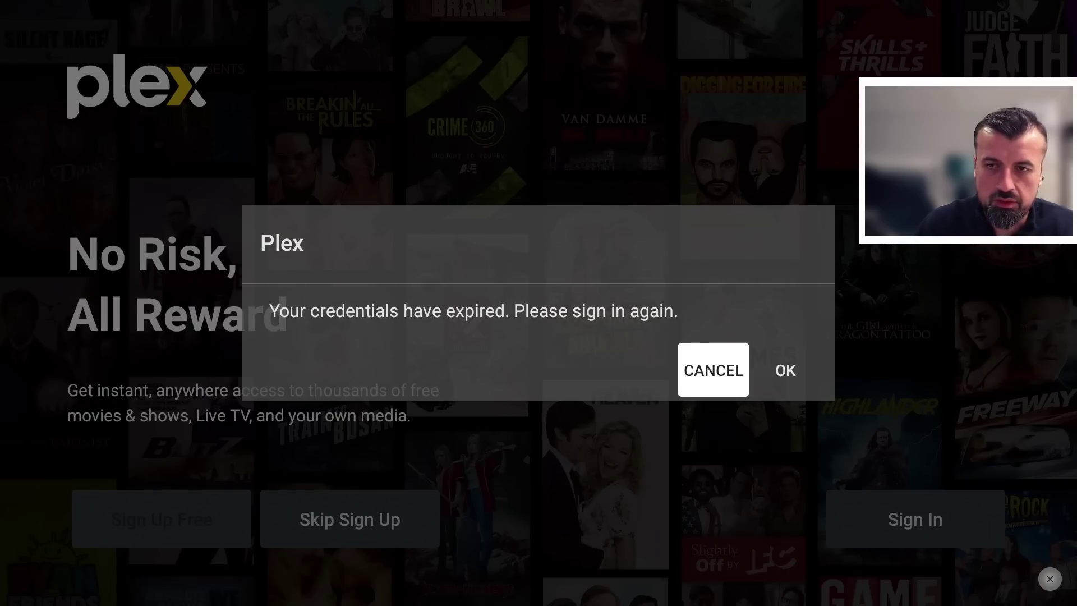
key(Return)
key(Escape)
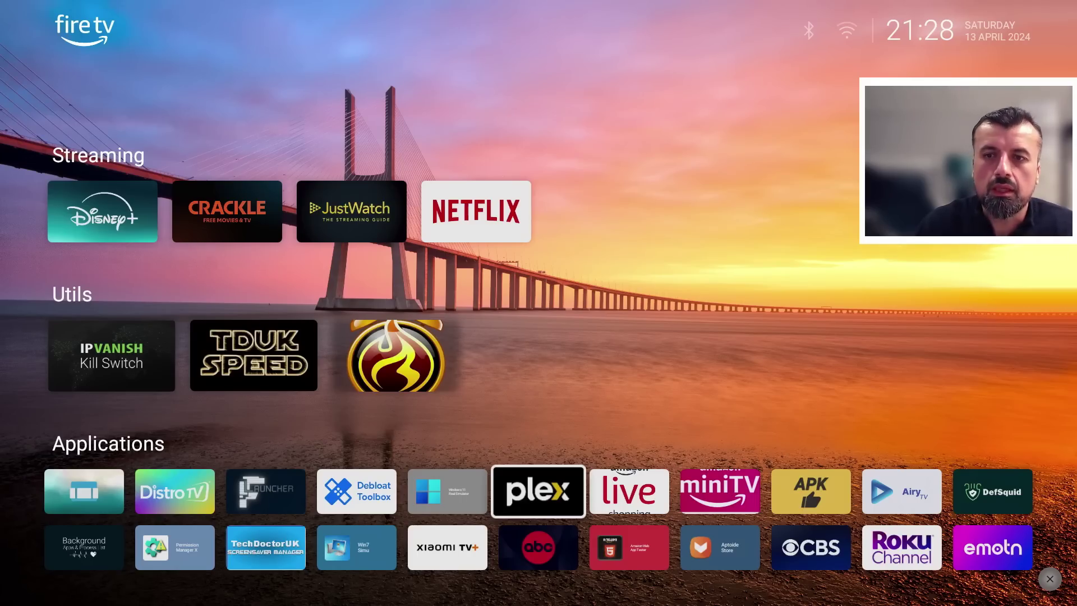
Open JustWatch from the Streaming row and exit back to Wolf Launcher.
key(Down)
key(Left)
key(Left)
key(Up)
key(Up)
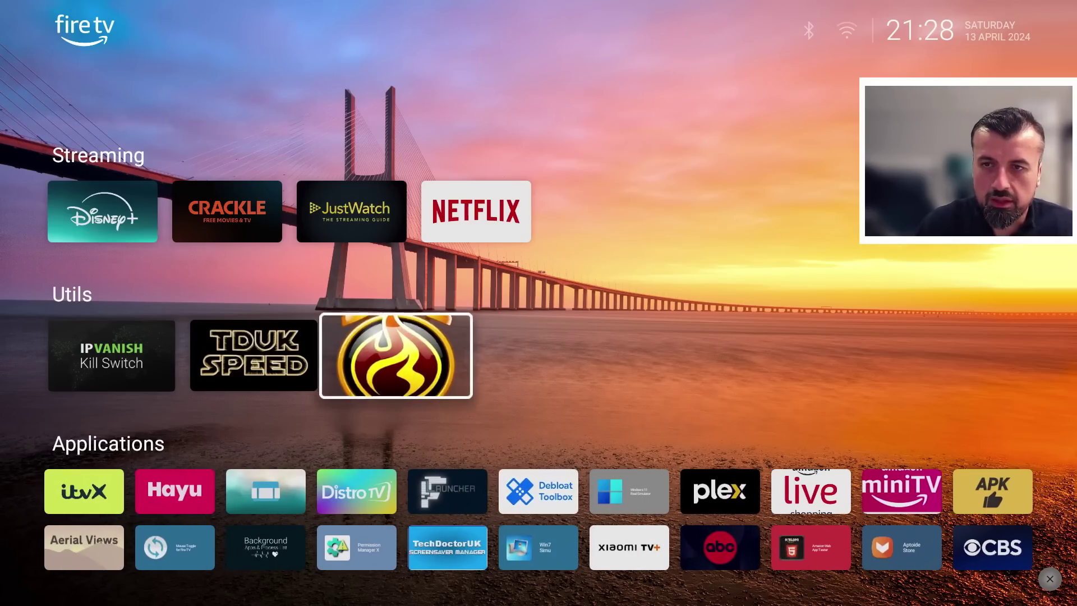
key(Left)
key(Up)
key(Right)
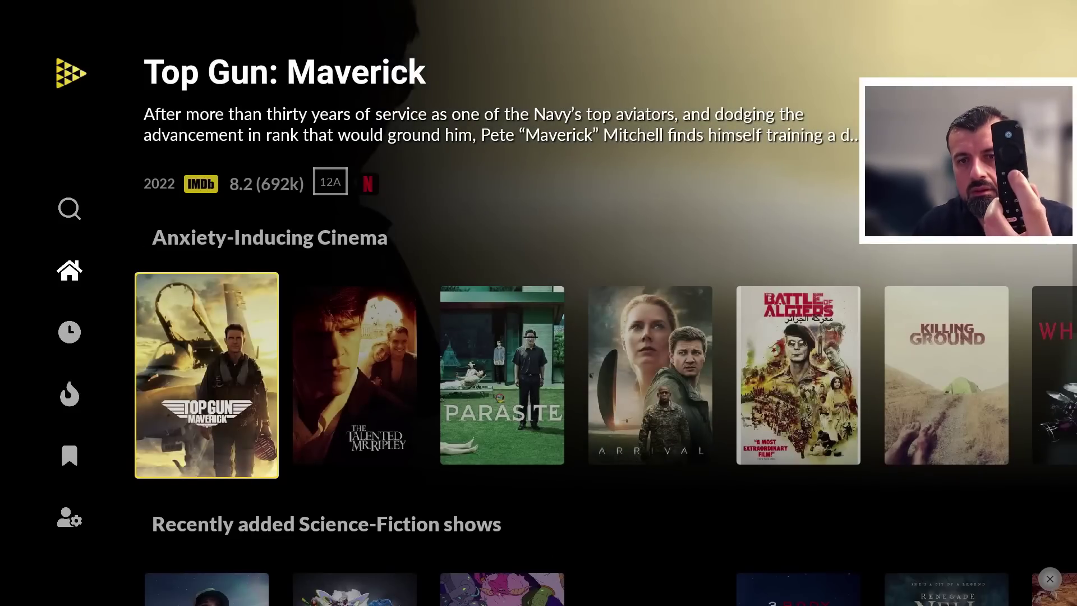
key(Home)
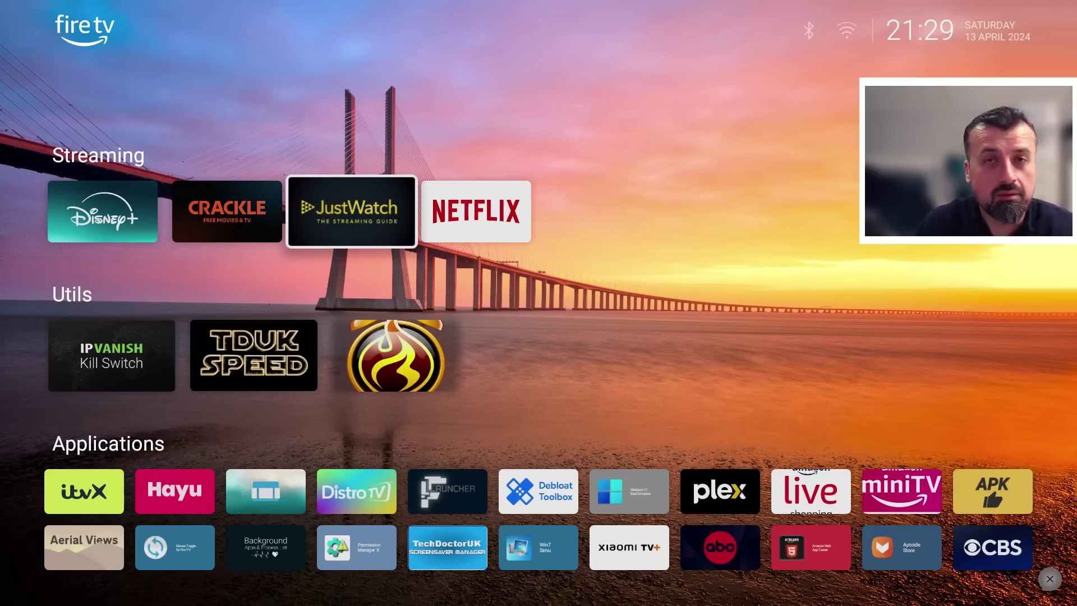
Launch X-plore from the Applications row, then exit back to Wolf Launcher home.
key(Down)
key(Down)
key(Down)
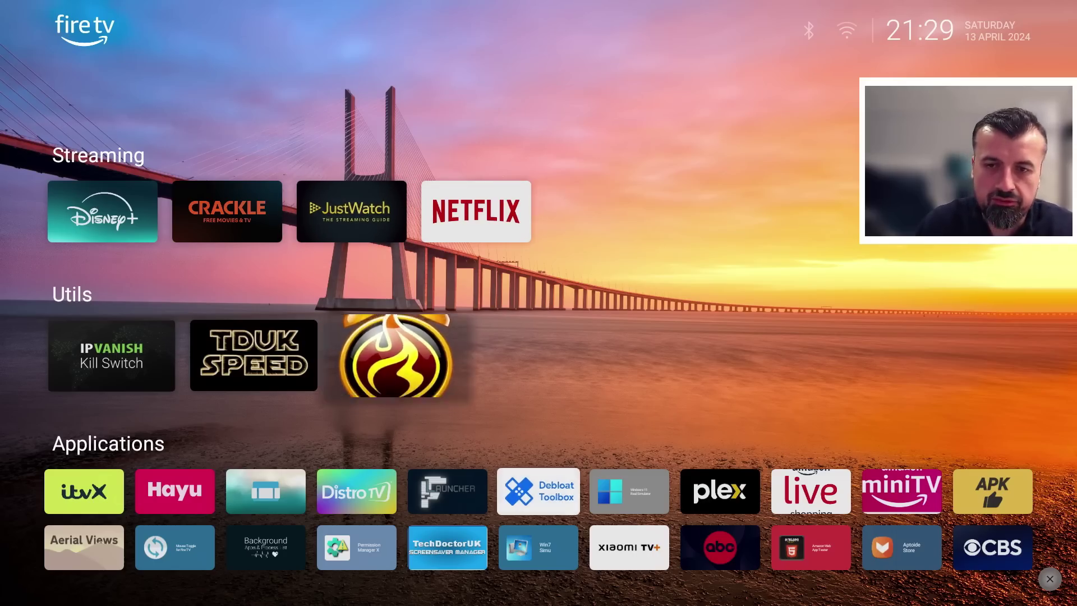
key(Left)
key(Left)
key(Left)
key(Left)
key(Left)
key(Left)
key(Left)
key(Left)
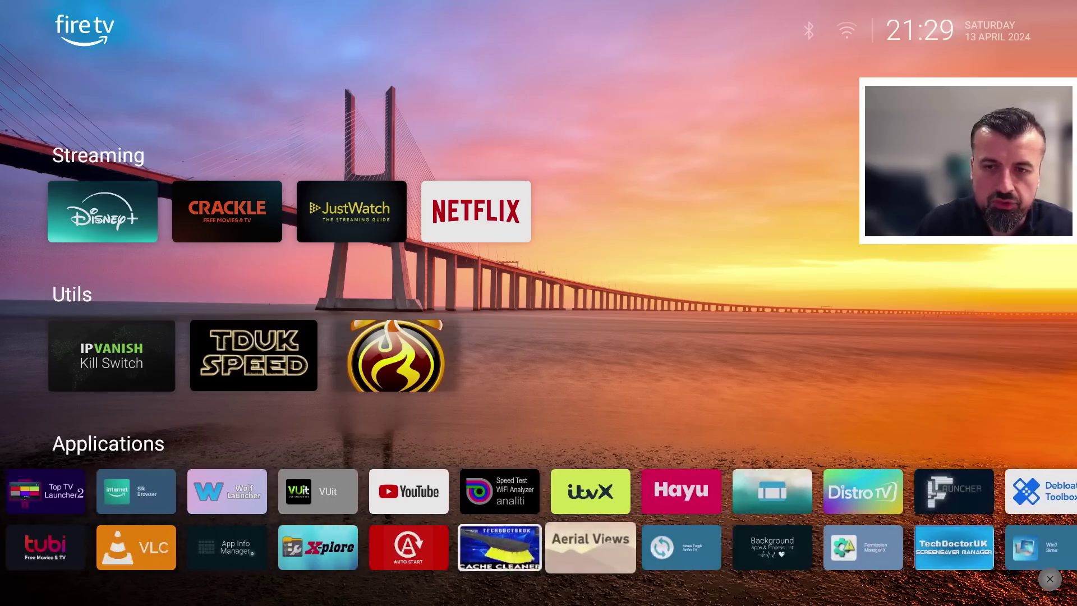
key(Left)
key(Left)
key(Left)
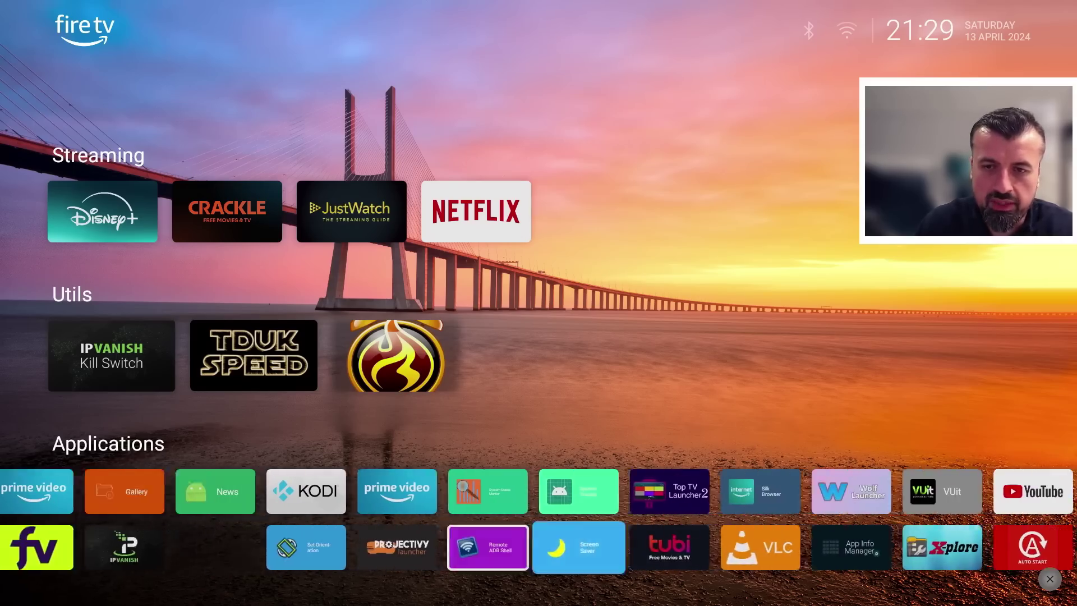
key(Right)
key(Right)
key(Right)
key(Right)
key(Right)
key(Right)
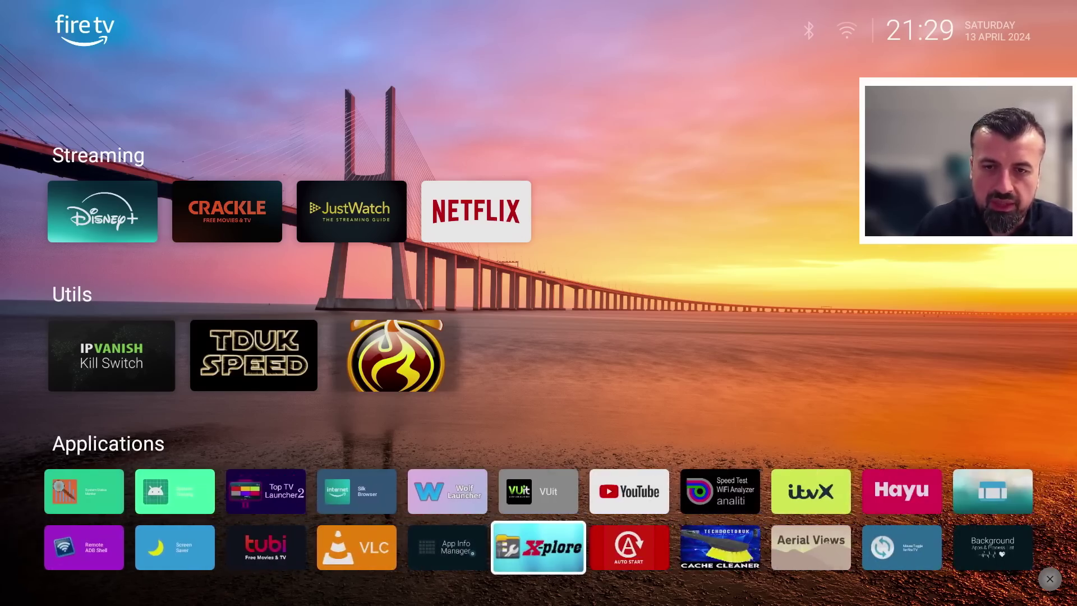
key(Return)
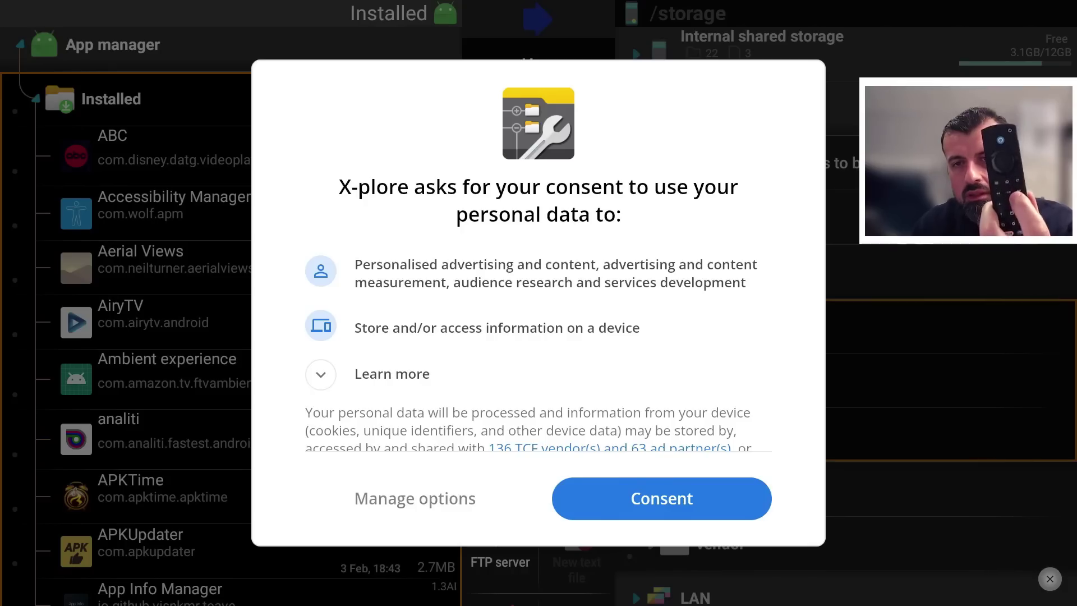
key(Home)
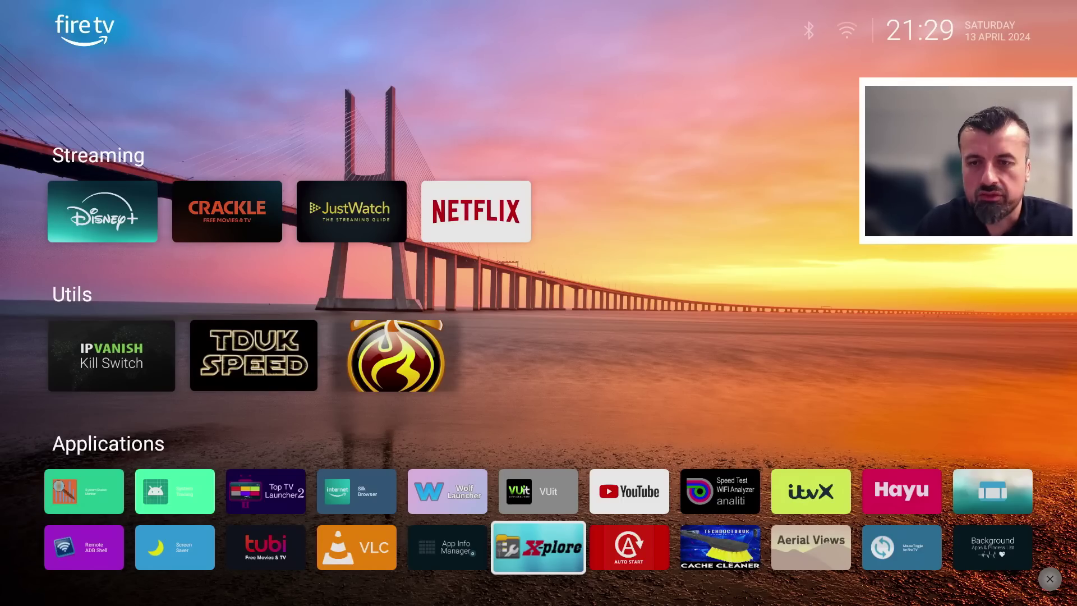
key(Left)
key(Left)
key(Left)
key(Left)
key(Left)
key(Left)
key(Left)
key(Left)
key(Left)
key(Left)
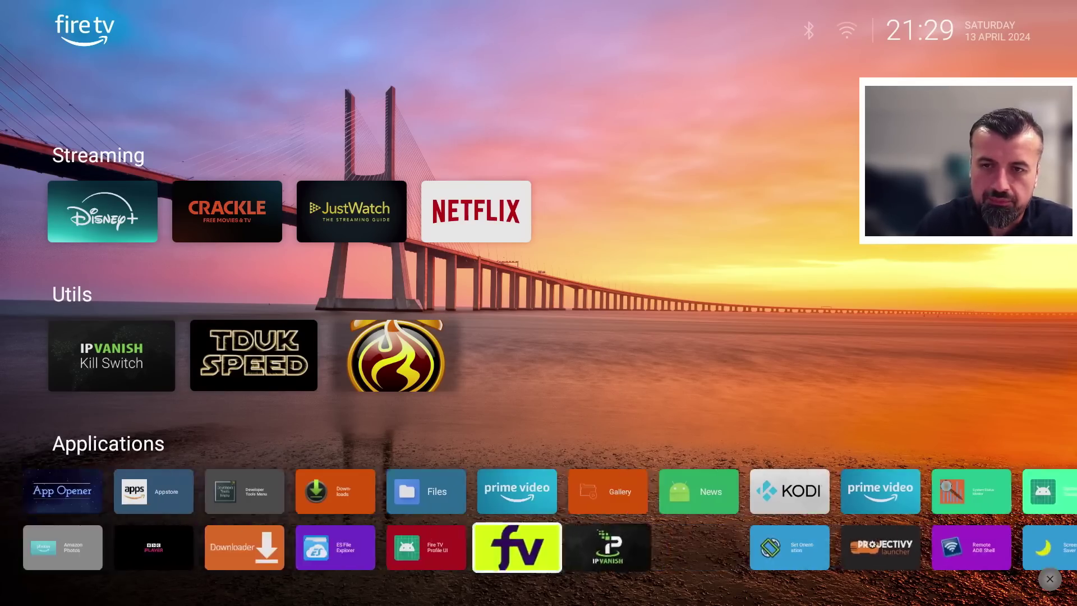
key(Left)
key(Left)
key(Left)
key(Left)
key(Left)
key(Left)
key(Up)
key(Up)
key(Up)
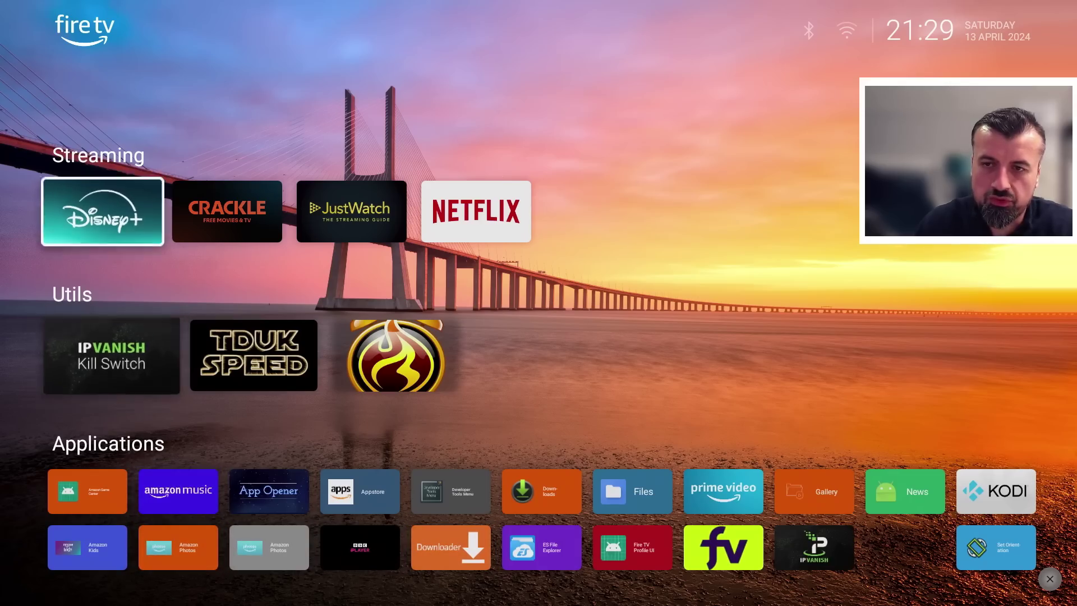
key(Down)
key(Down)
key(Down)
key(Right)
key(Right)
key(Right)
key(Right)
key(Right)
key(Right)
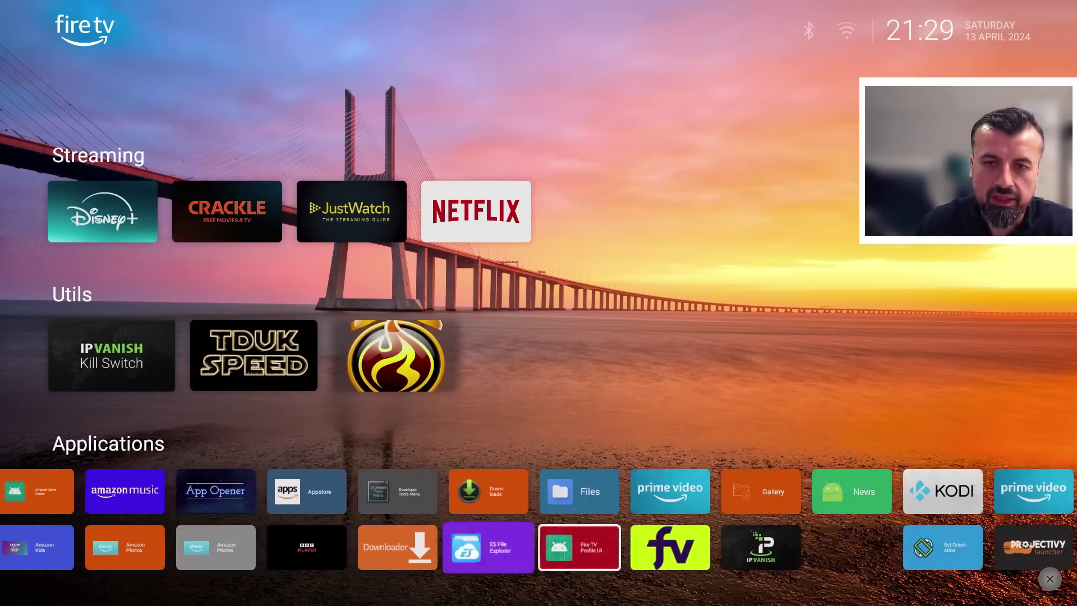
key(Right)
key(Right)
key(Right)
key(Right)
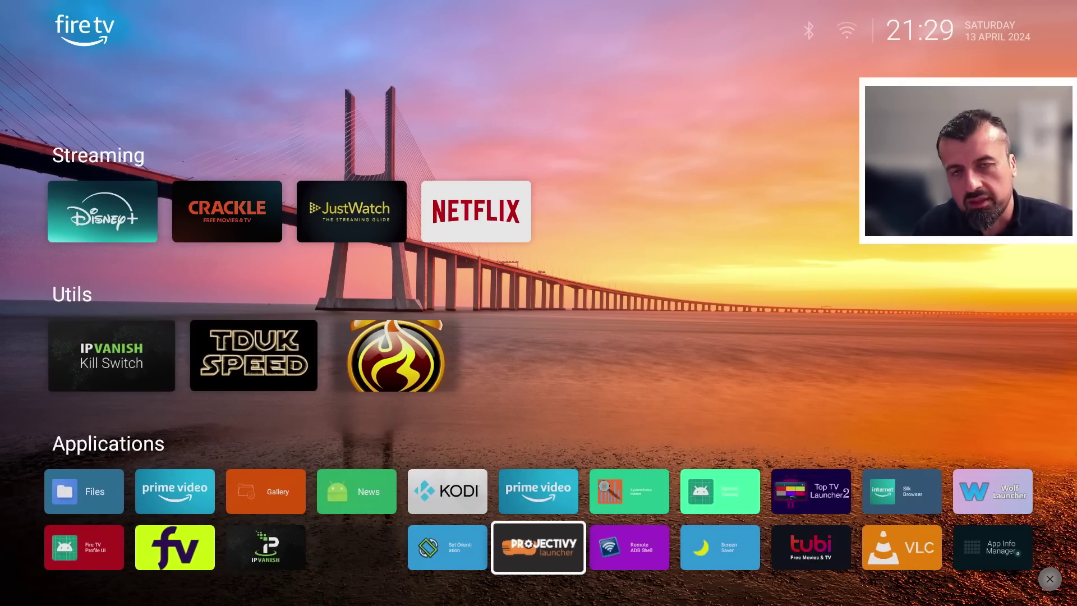